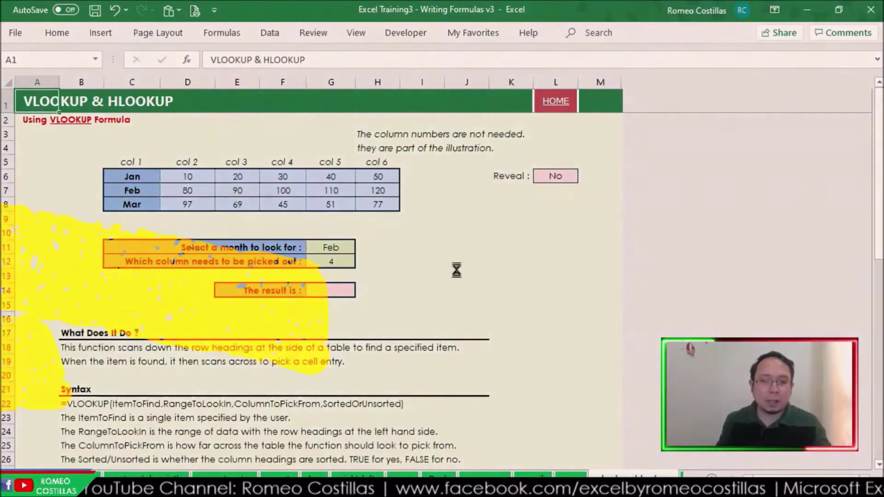
- Scroll up to the month table with lookup inputs Feb and column 4
{"action": "scroll", "coordinate": [457, 270], "scroll_direction": "up", "scroll_amount": 2}
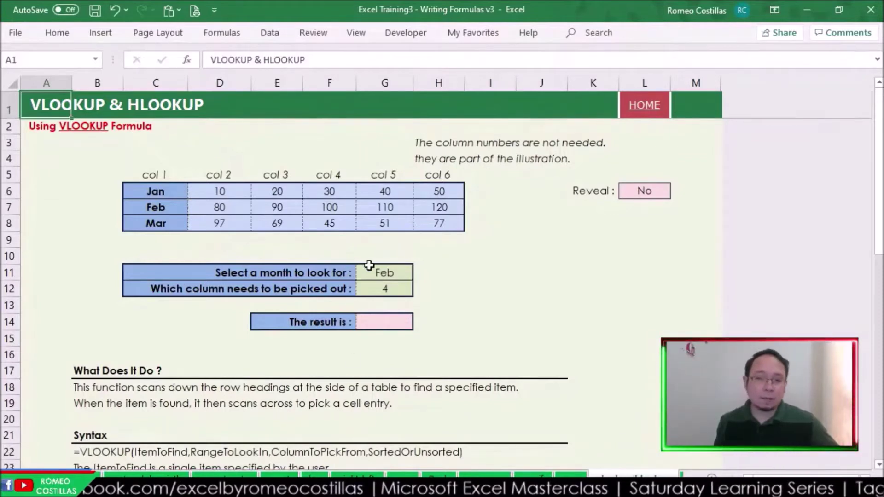
- Check the Feb month input in G11 against its value 100 in the table
{"action": "left_click", "coordinate": [389, 269]}
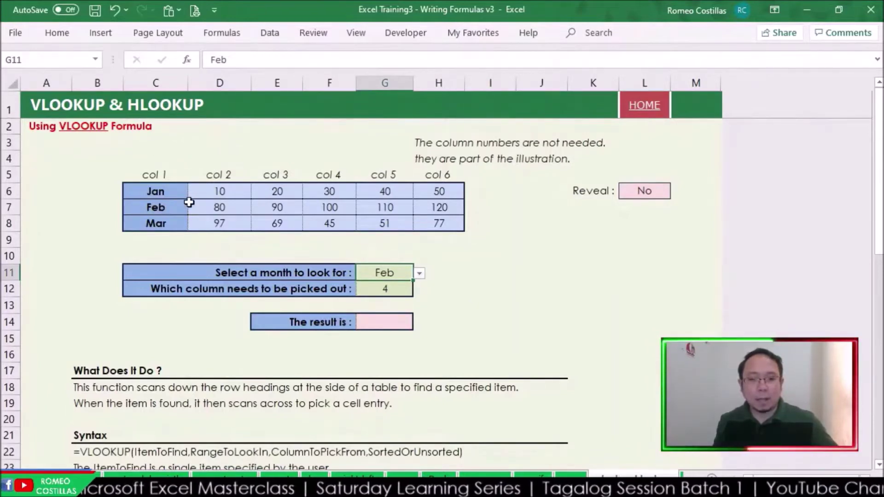
{"action": "left_click", "coordinate": [342, 208]}
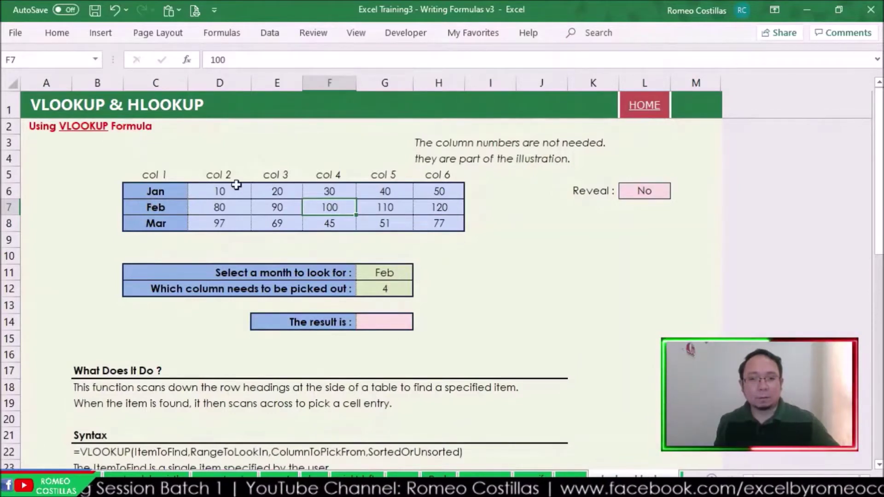
{"action": "left_click", "coordinate": [383, 276]}
- Start =VLOOKUP( in G14 with G11 as the lookup value
{"action": "left_click", "coordinate": [391, 322]}
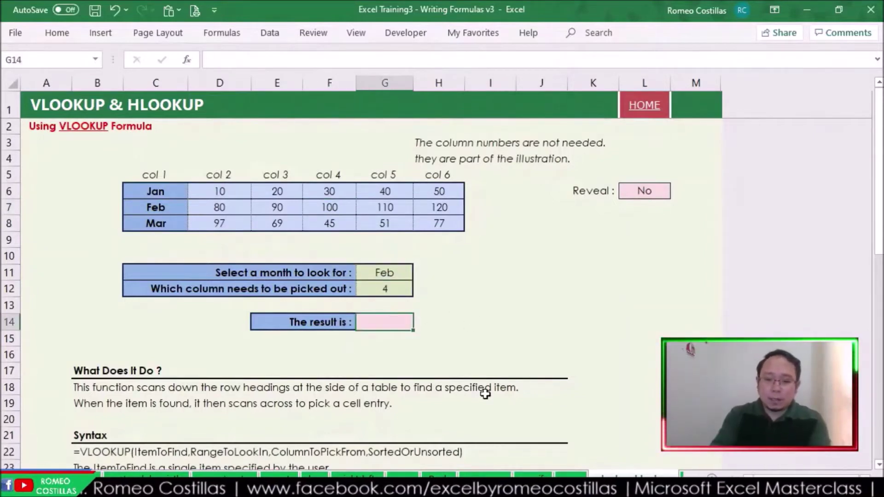
{"action": "type", "text": "=vlo"}
{"action": "key", "text": "Tab"}
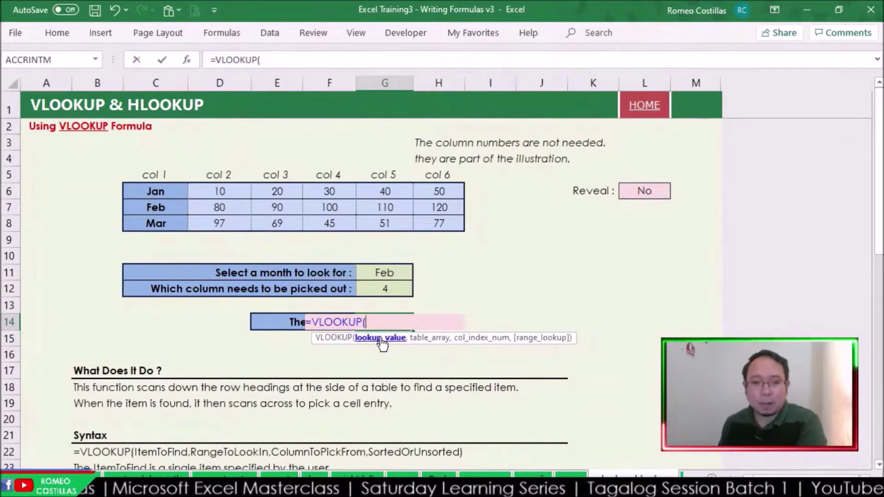
{"action": "left_click", "coordinate": [384, 273]}
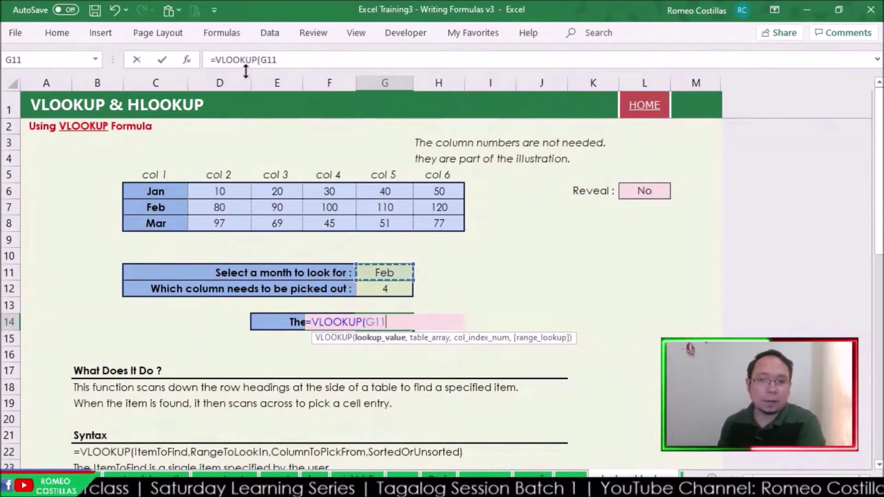
- Complete G14 as =VLOOKUP(G11,C6:H8,G12,FALSE), returning 100 from F7
{"action": "type", "text": ","}
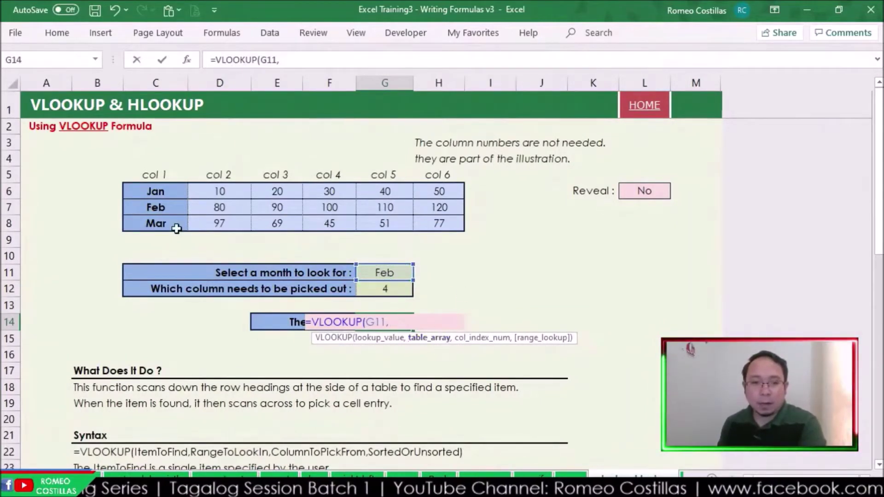
{"action": "left_click_drag", "start_coordinate": [143, 192], "coordinate": [440, 231]}
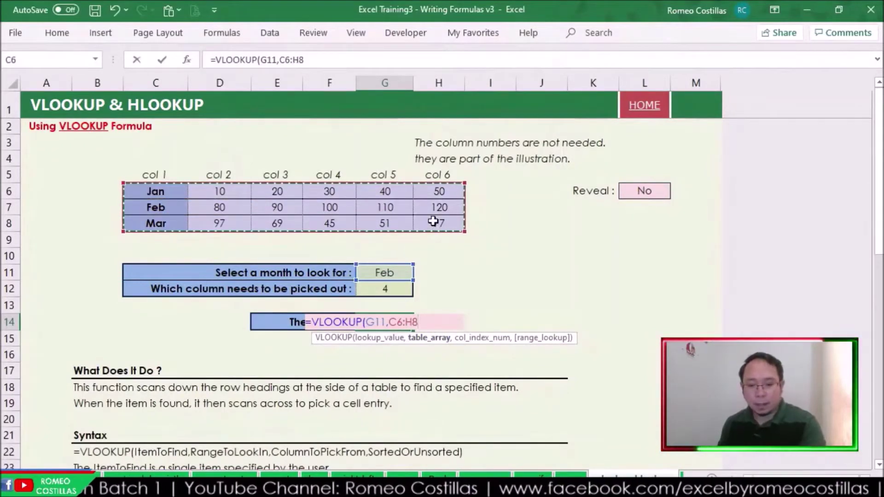
{"action": "type", "text": ","}
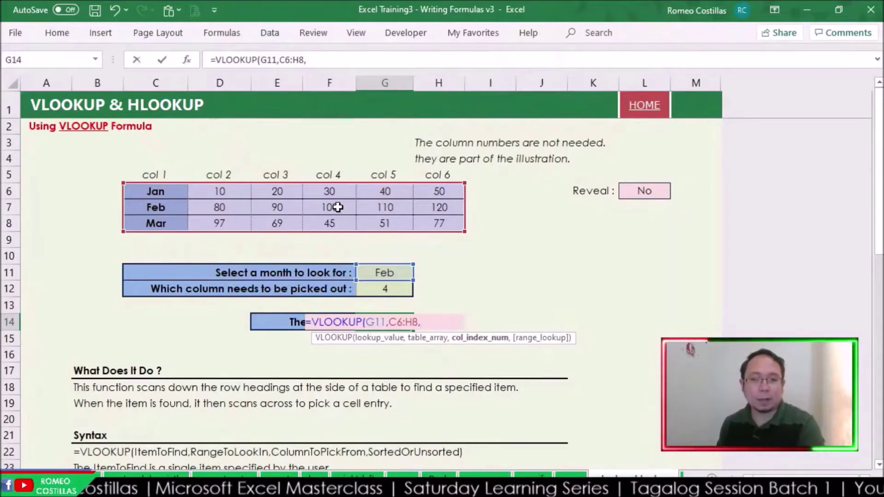
{"action": "left_click", "coordinate": [388, 290]}
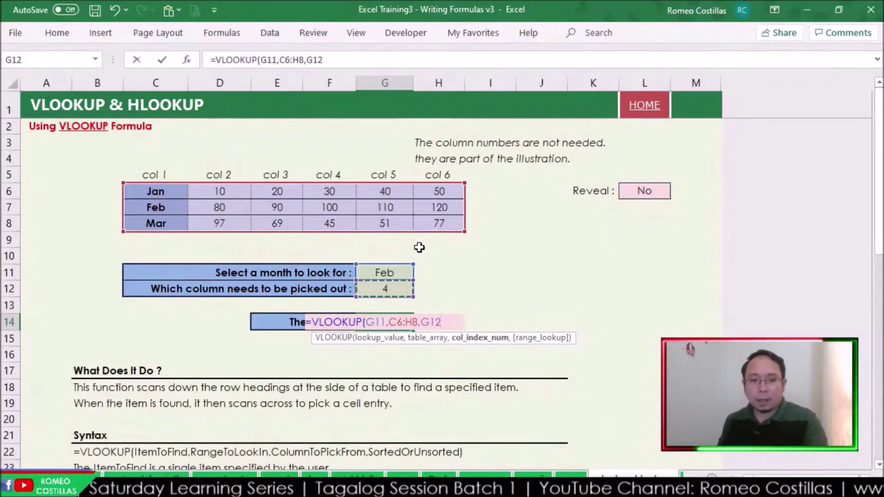
{"action": "type", "text": ","}
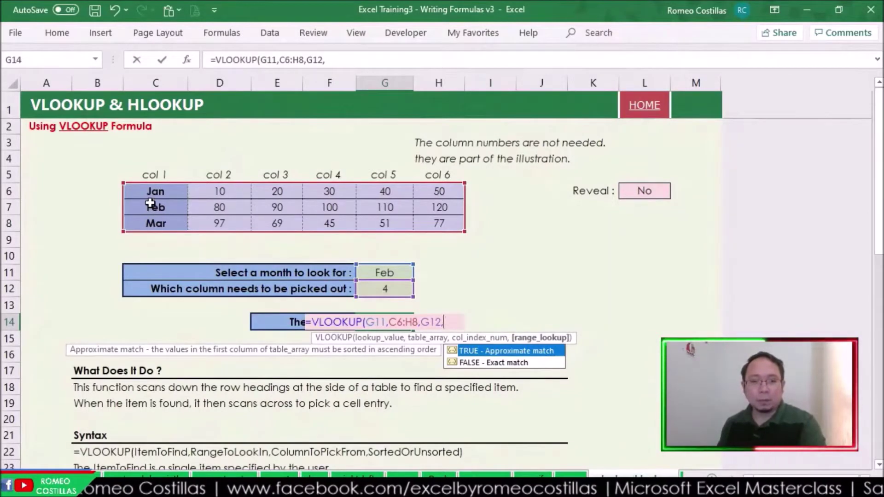
{"action": "double_click", "coordinate": [520, 362]}
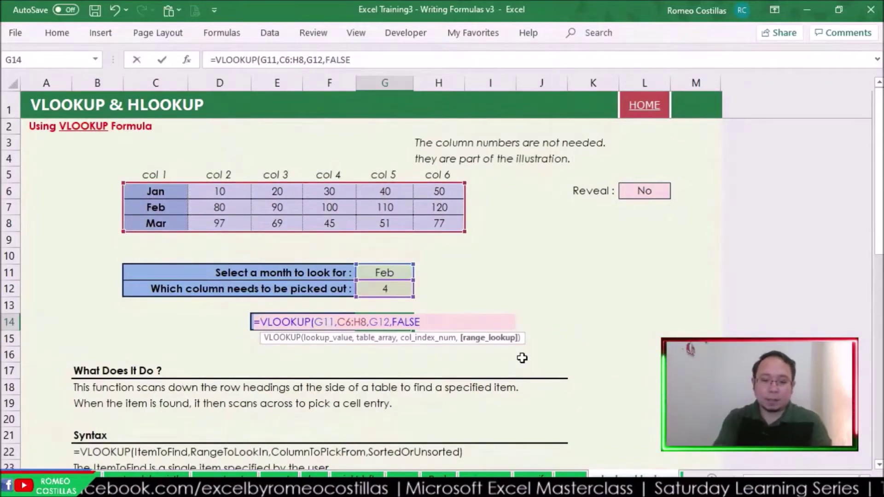
{"action": "type", "text": ")"}
{"action": "key", "text": "Return"}
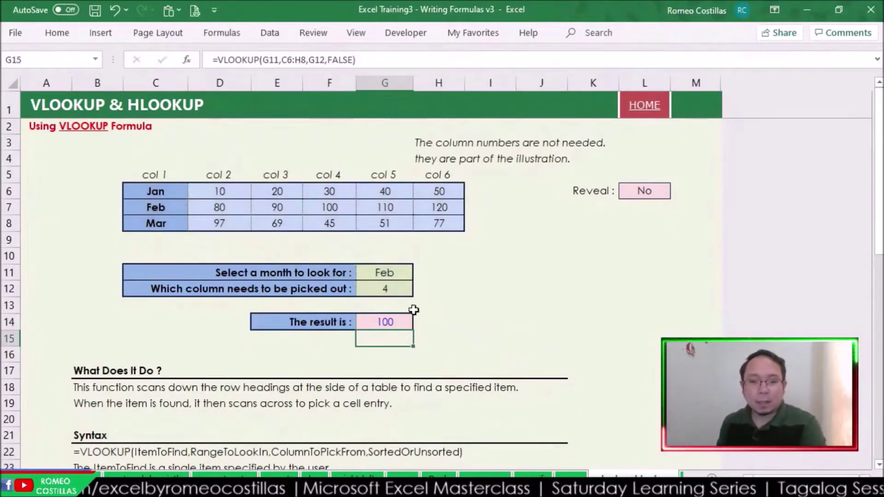
{"action": "left_click", "coordinate": [327, 207]}
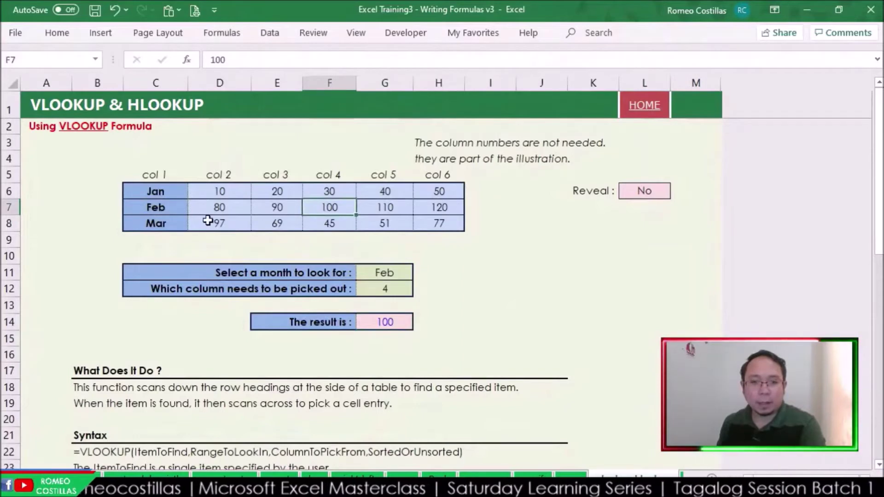
- Change the month in G11 to Mar and the column in G12 to 6
{"action": "left_click", "coordinate": [404, 269]}
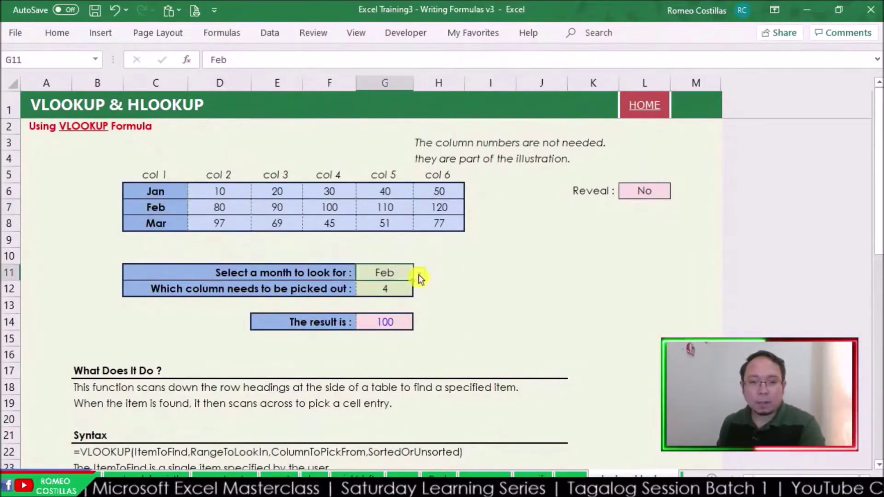
{"action": "left_click", "coordinate": [419, 273]}
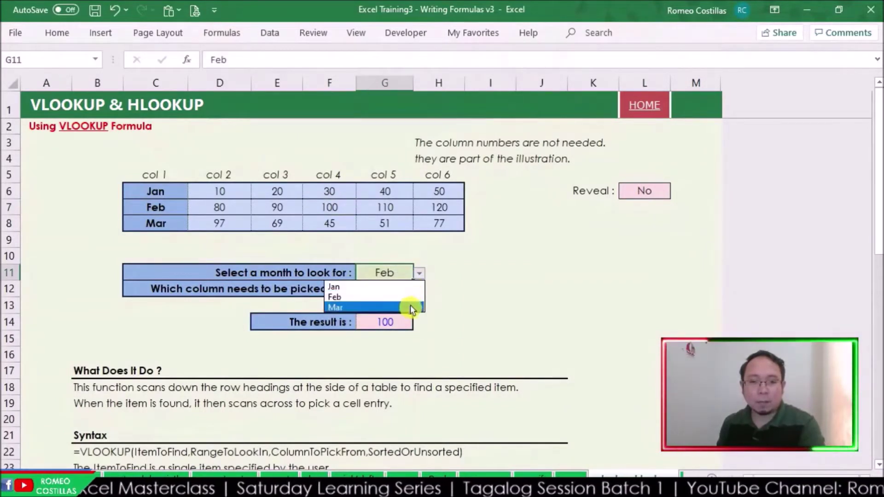
{"action": "left_click", "coordinate": [410, 306]}
{"action": "left_click", "coordinate": [397, 289]}
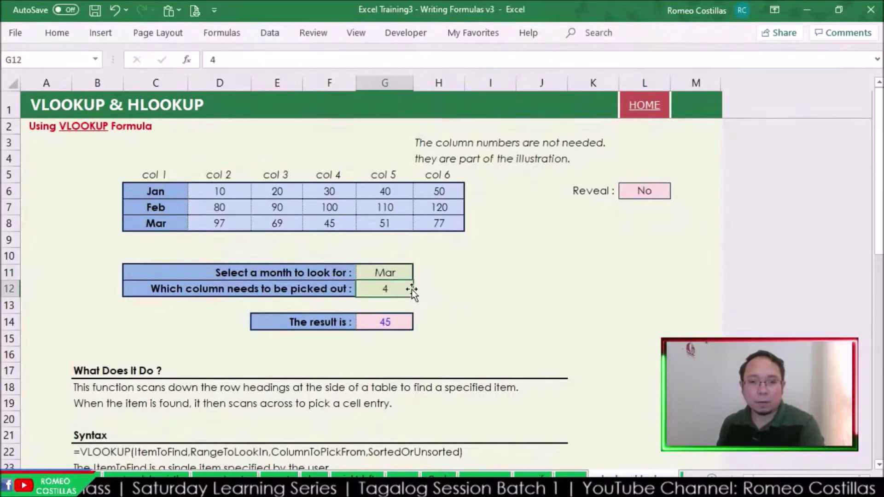
{"action": "type", "text": "6"}
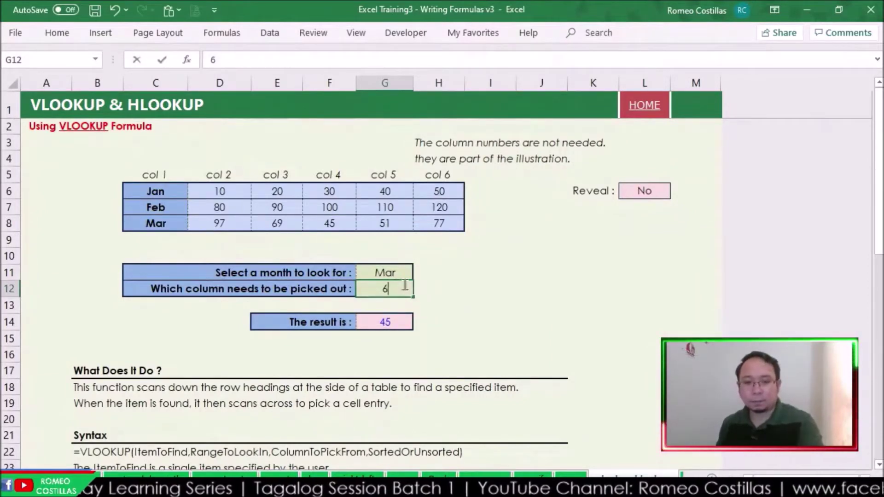
{"action": "key", "text": "Return"}
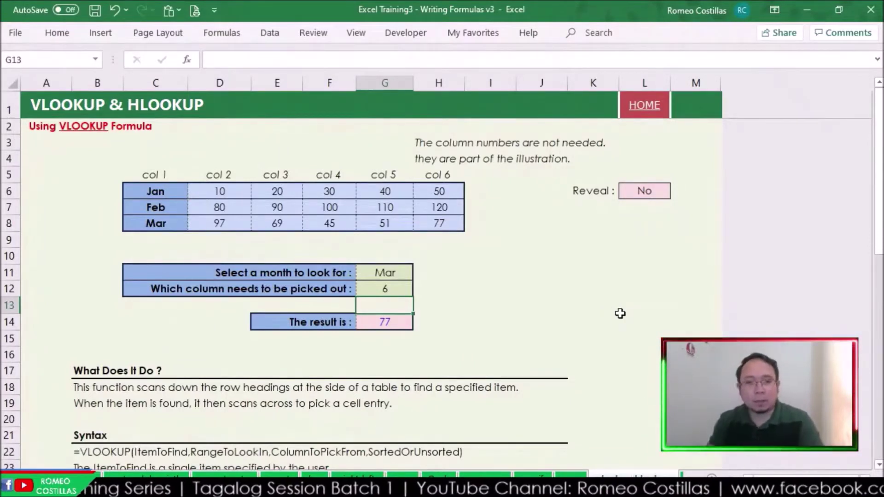
{"action": "left_click_drag", "start_coordinate": [158, 190], "coordinate": [438, 230]}
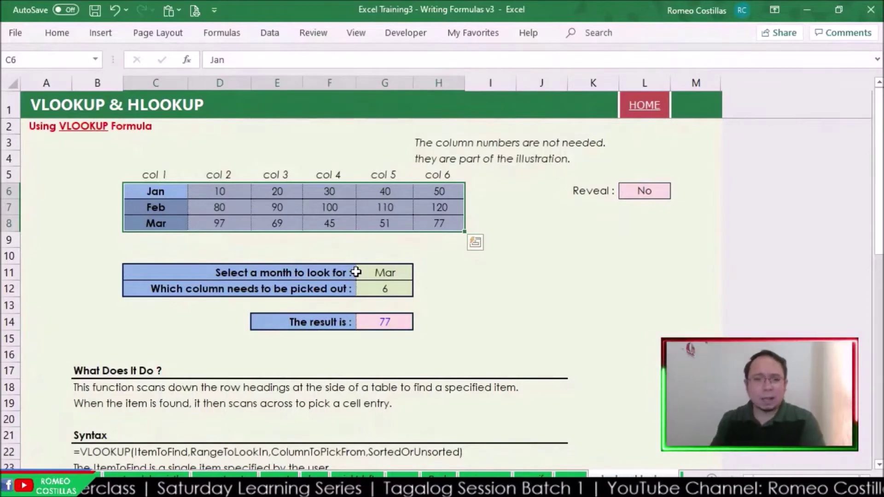
{"action": "left_click", "coordinate": [483, 321]}
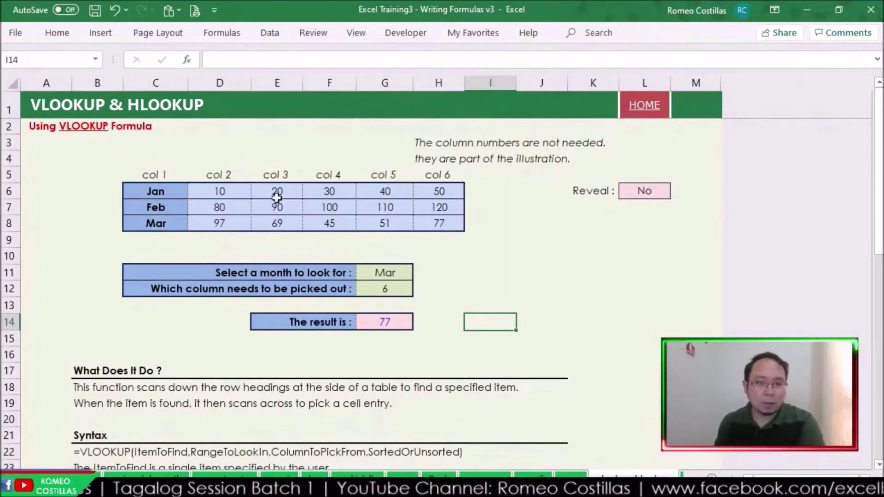
{"action": "left_click", "coordinate": [387, 322]}
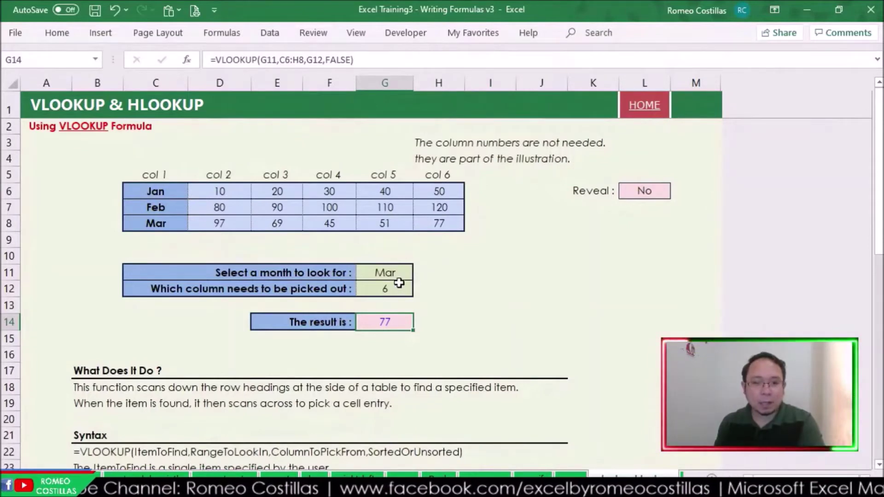
{"action": "left_click", "coordinate": [267, 60]}
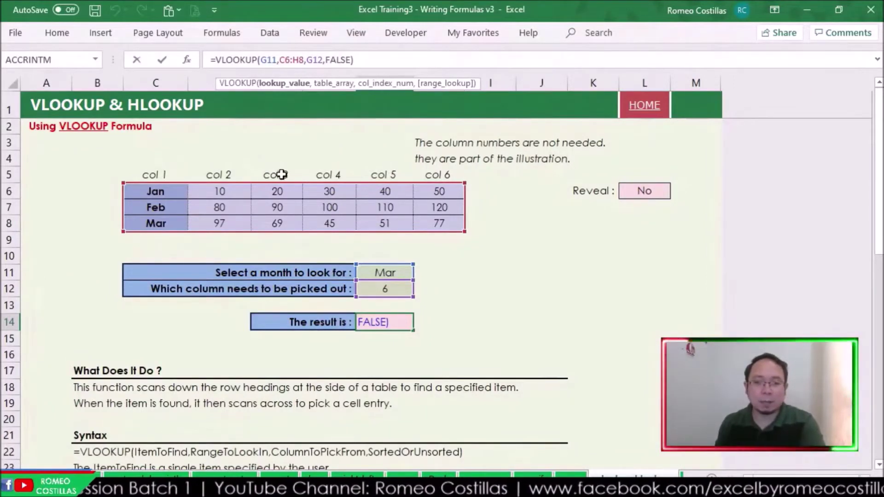
{"action": "type", "text": "`"}
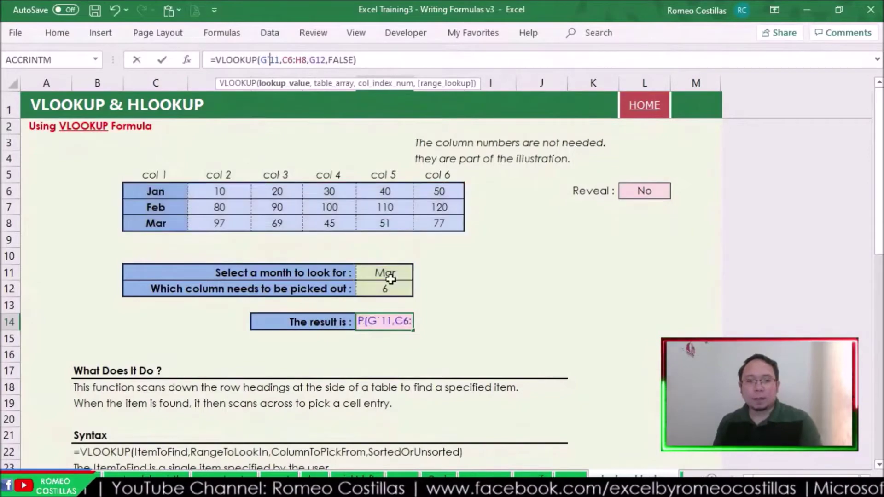
{"action": "key", "text": "Escape"}
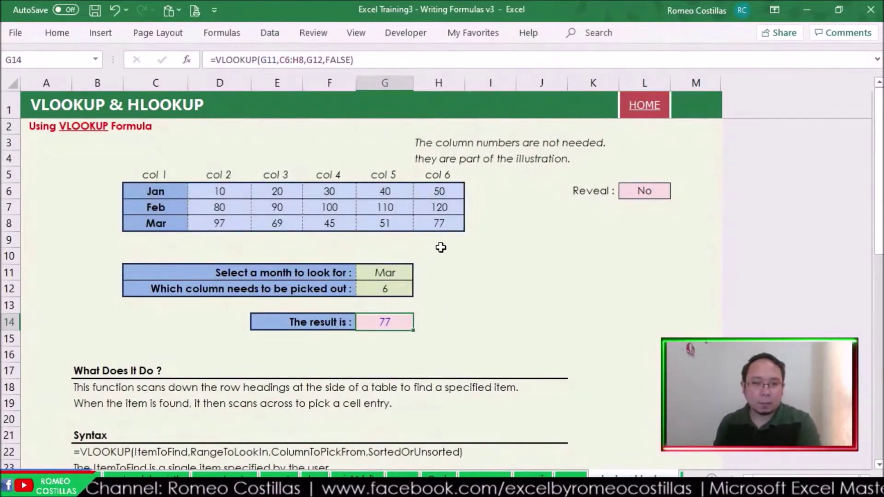
{"action": "scroll", "coordinate": [438, 249], "scroll_direction": "down", "scroll_amount": 15}
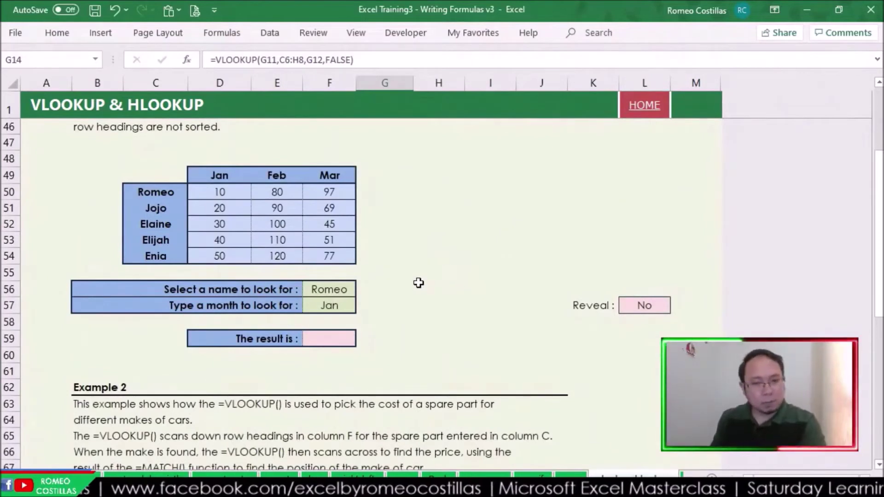
{"action": "left_click", "coordinate": [336, 339]}
{"action": "key", "text": "Delete"}
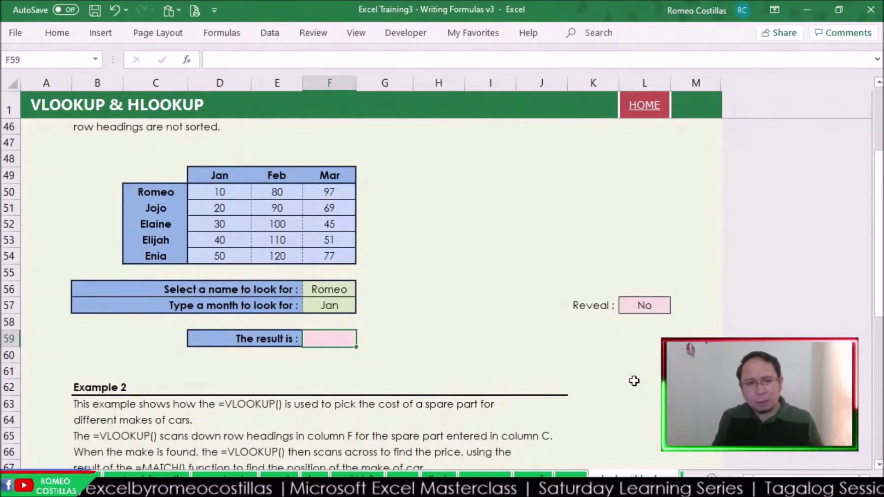
{"action": "scroll", "coordinate": [634, 381], "scroll_direction": "up", "scroll_amount": 5}
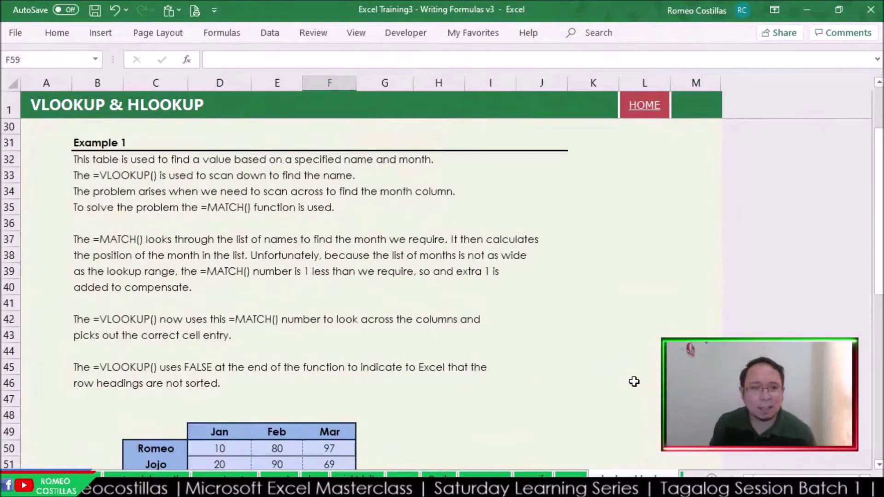
{"action": "scroll", "coordinate": [587, 381], "scroll_direction": "down", "scroll_amount": 5}
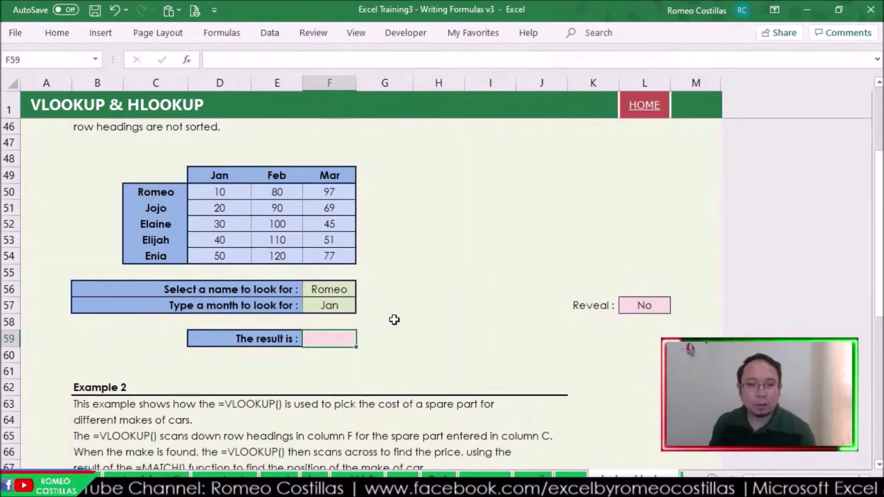
{"action": "left_click", "coordinate": [346, 289]}
- Choose the fourth listed name in F56 and Feb as the month in F57
{"action": "left_click", "coordinate": [362, 289]}
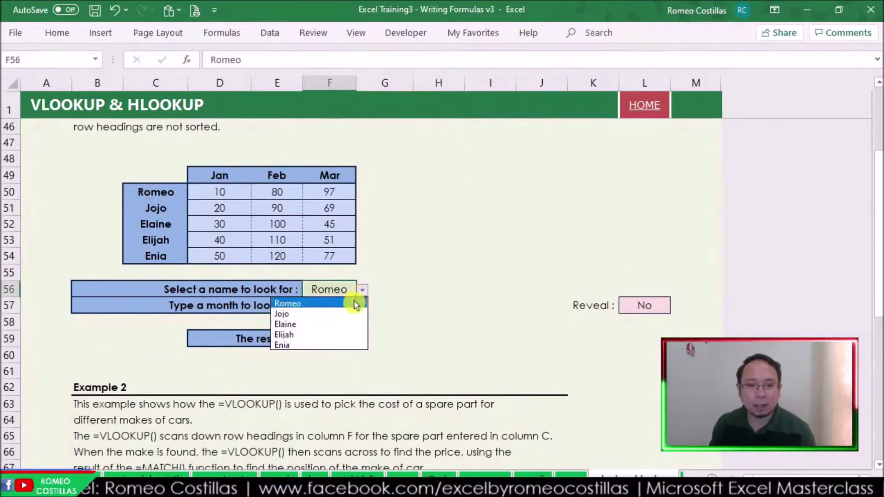
{"action": "left_click", "coordinate": [344, 334]}
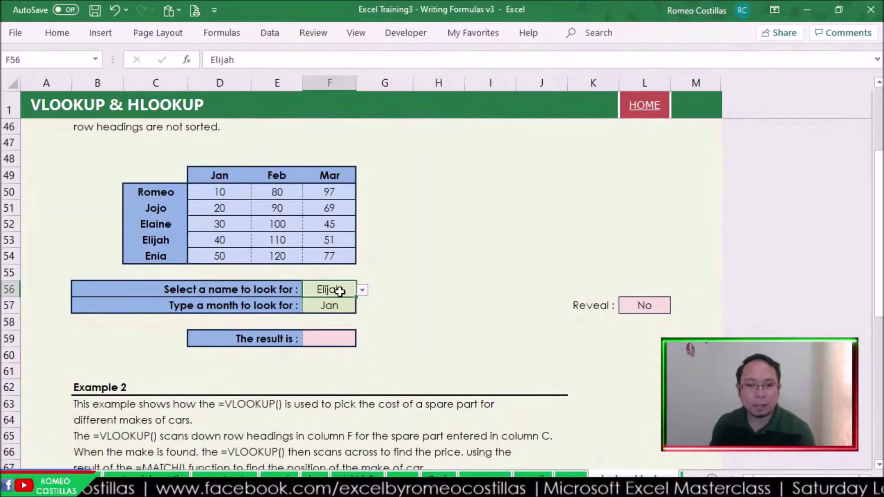
{"action": "left_click", "coordinate": [347, 308]}
{"action": "left_click_drag", "start_coordinate": [350, 307], "coordinate": [386, 308]}
{"action": "left_click", "coordinate": [350, 308]}
{"action": "left_click", "coordinate": [363, 306]}
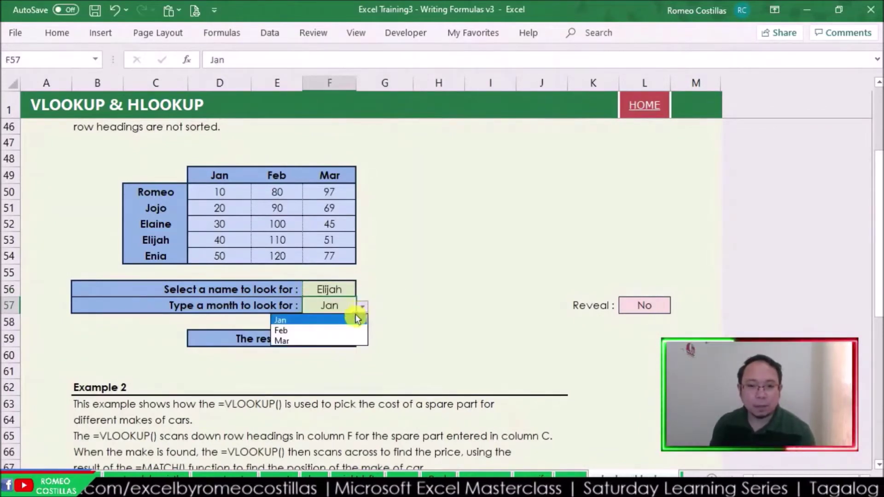
{"action": "left_click", "coordinate": [344, 330]}
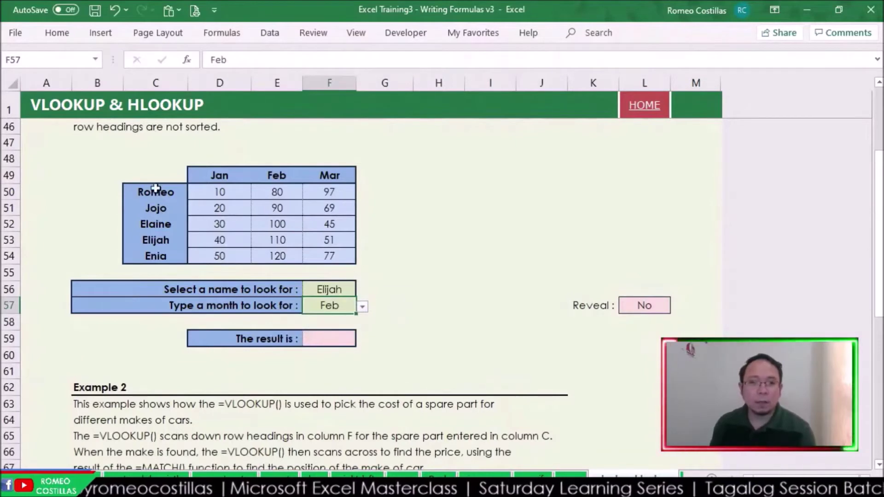
- Highlight the names table C49:F54, then begin a formula in F59
{"action": "left_click_drag", "start_coordinate": [158, 174], "coordinate": [351, 263]}
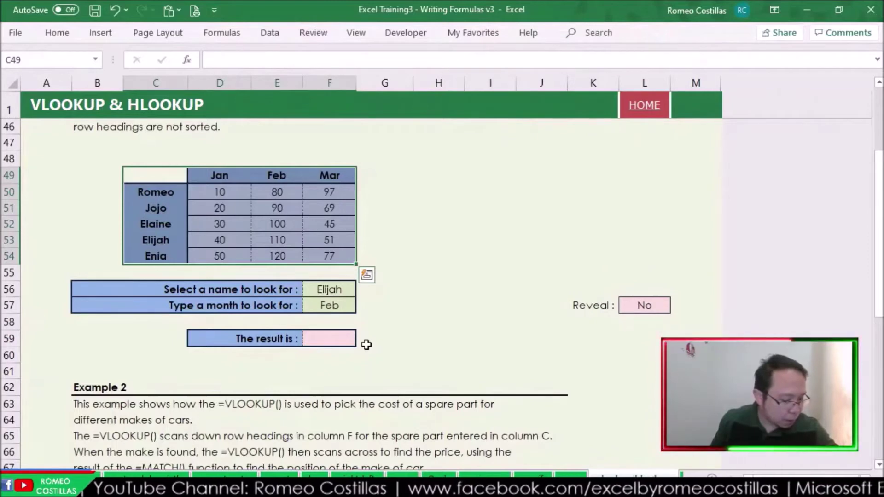
{"action": "left_click", "coordinate": [421, 345]}
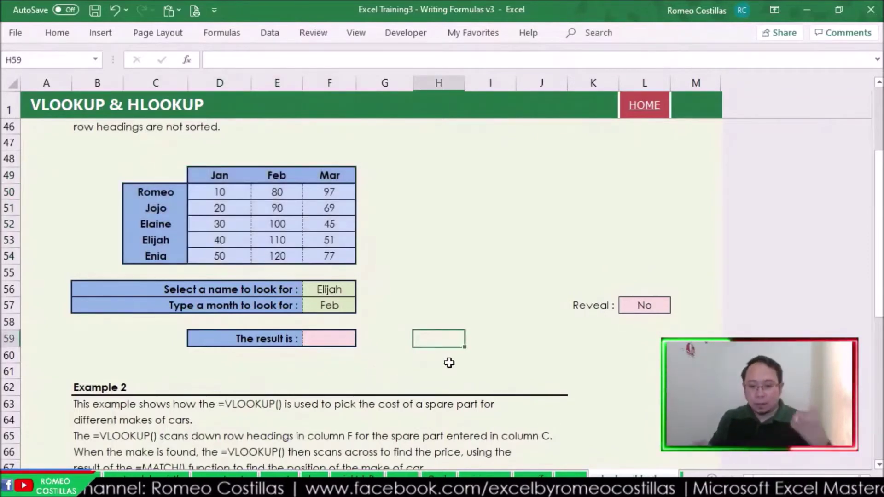
{"action": "key", "text": "Left"}
{"action": "key", "text": "Left"}
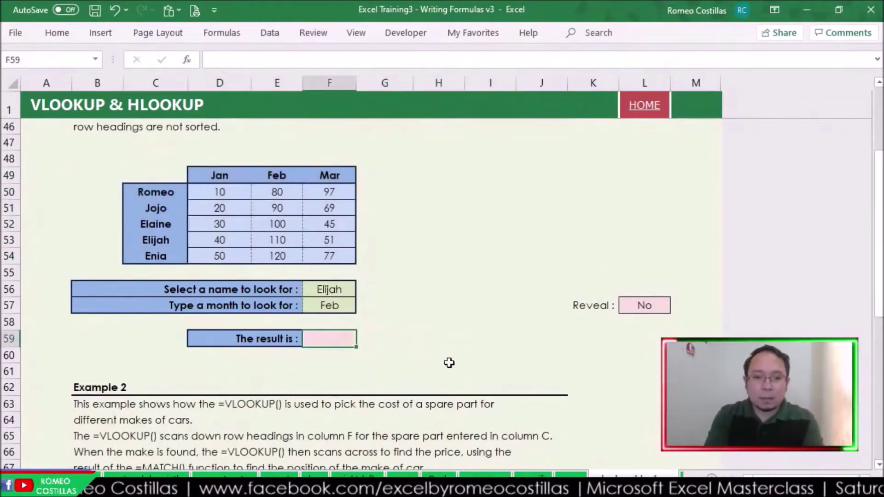
{"action": "type", "text": "="}
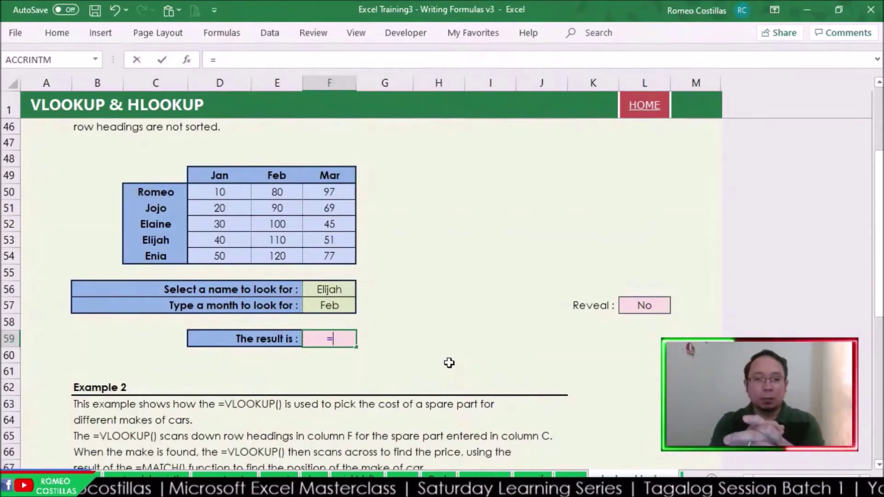
- Enter =MATCH(F57,C49:F49) in F59
{"action": "type", "text": "match"}
{"action": "key", "text": "Tab"}
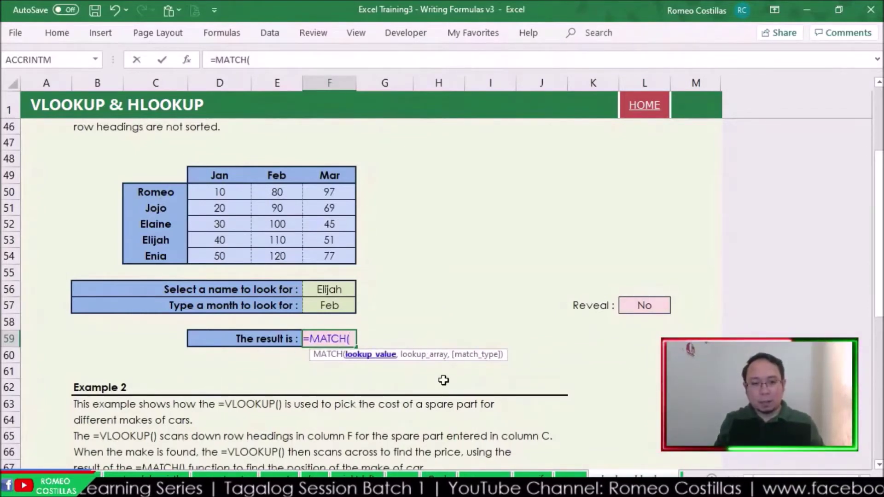
{"action": "left_click", "coordinate": [344, 307]}
{"action": "type", "text": ","}
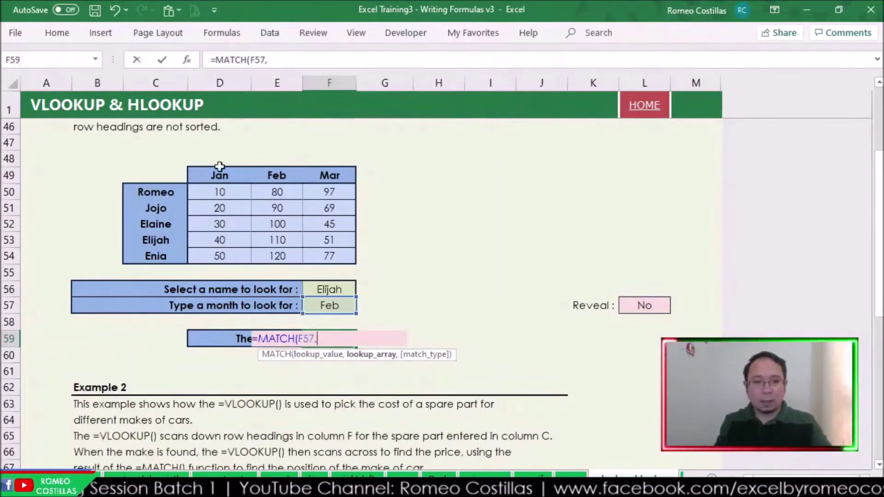
{"action": "left_click_drag", "start_coordinate": [156, 174], "coordinate": [308, 171]}
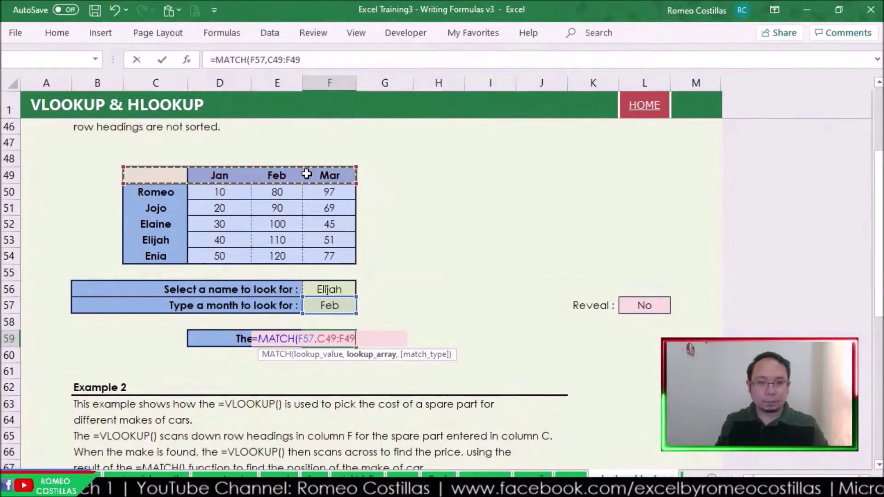
{"action": "key", "text": "Return"}
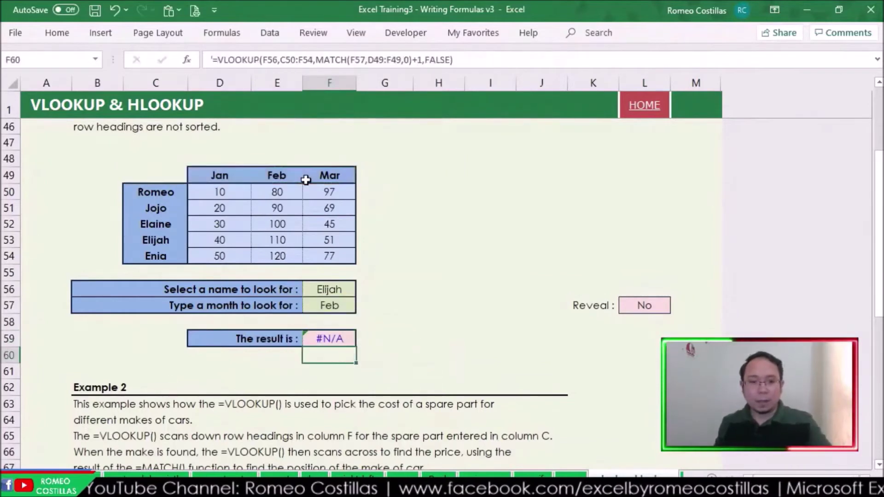
- Add the 0 exact-match argument so the MATCH formula returns 3
{"action": "left_click", "coordinate": [351, 335]}
{"action": "left_click", "coordinate": [335, 64]}
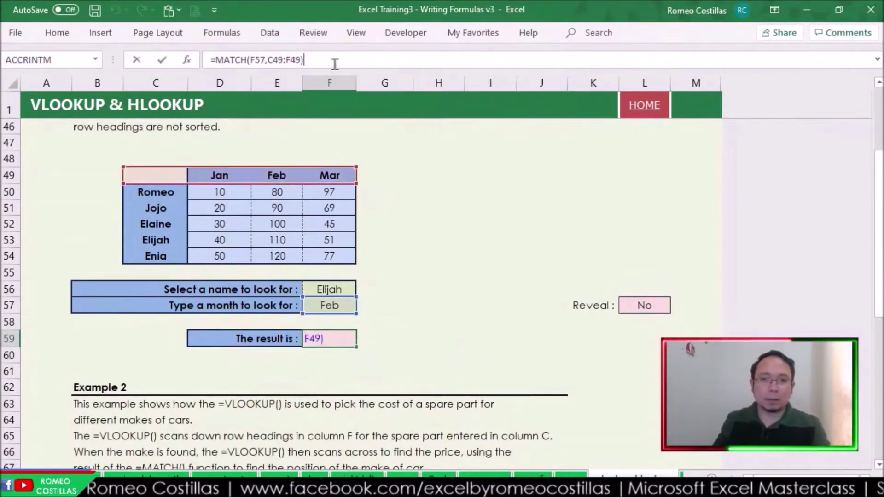
{"action": "key", "text": "BackSpace"}
{"action": "type", "text": ","}
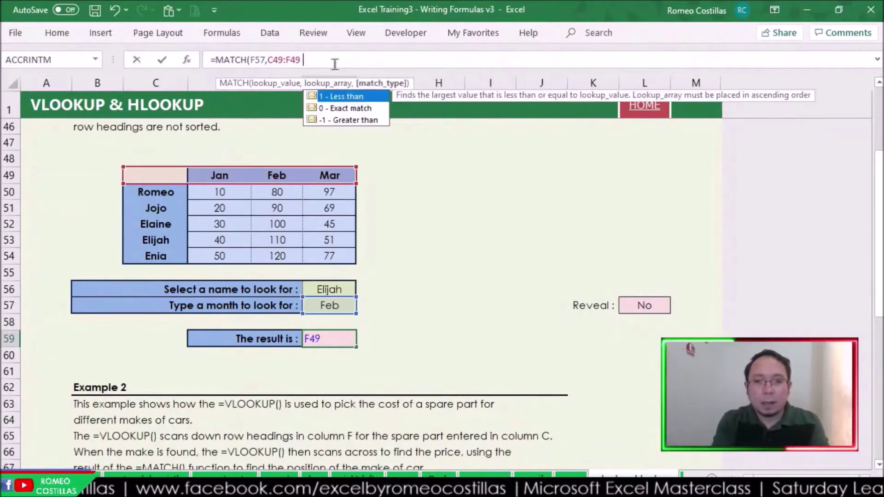
{"action": "double_click", "coordinate": [349, 110]}
{"action": "key", "text": "Return"}
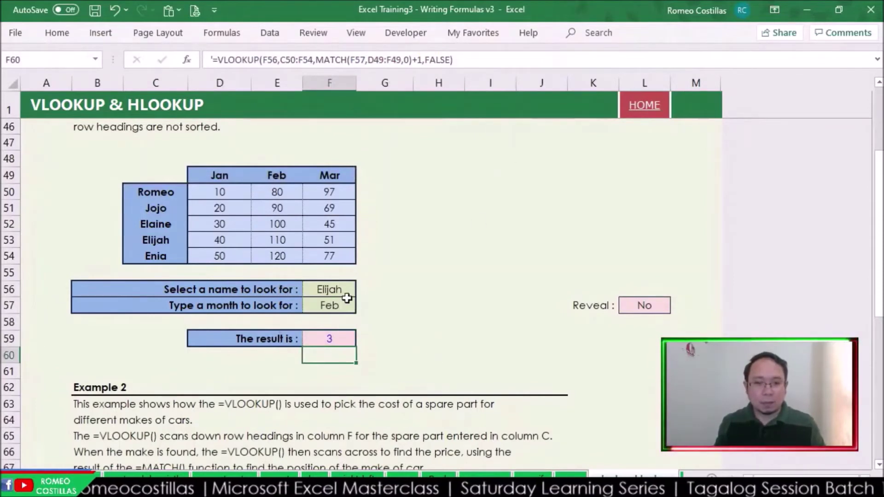
{"action": "left_click", "coordinate": [345, 338]}
{"action": "left_click_drag", "start_coordinate": [167, 173], "coordinate": [318, 178]}
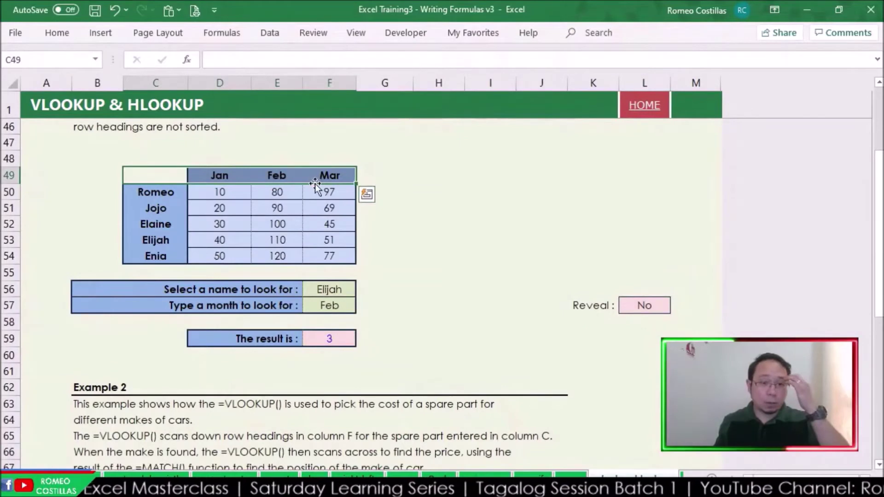
{"action": "key", "text": "Escape"}
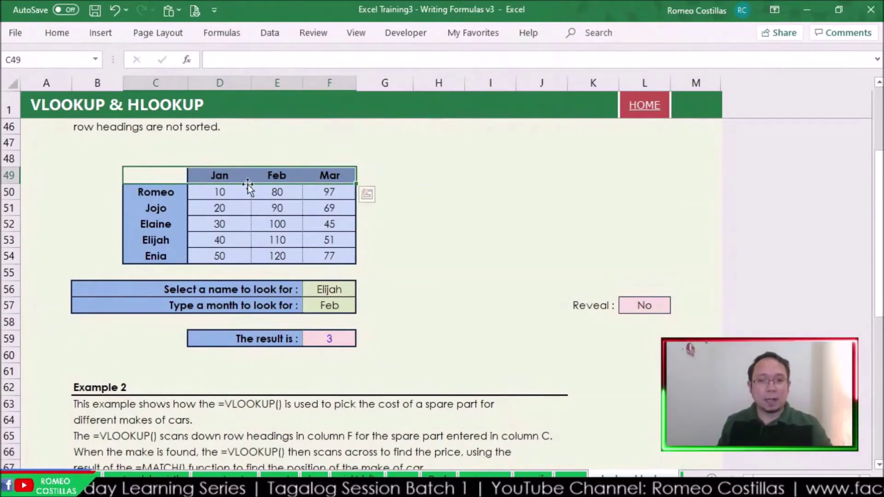
{"action": "scroll", "coordinate": [495, 267], "scroll_direction": "up", "scroll_amount": 4}
{"action": "scroll", "coordinate": [495, 267], "scroll_direction": "up", "scroll_amount": 11}
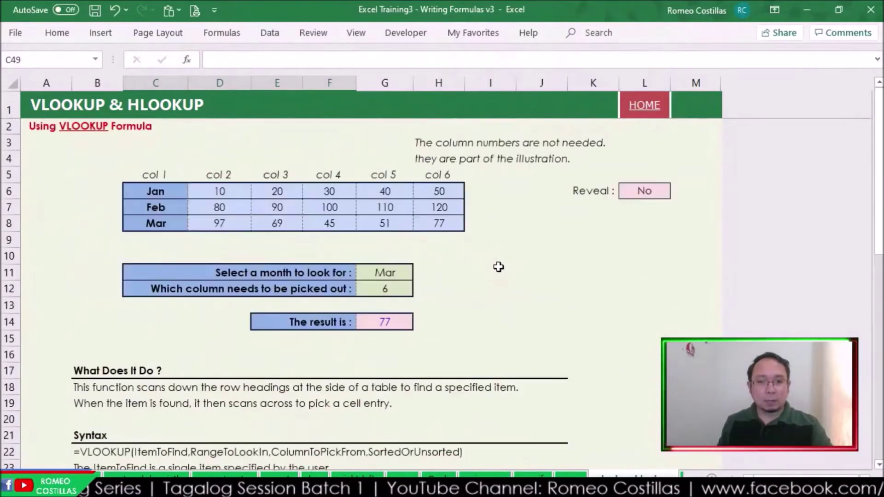
{"action": "left_click", "coordinate": [390, 287]}
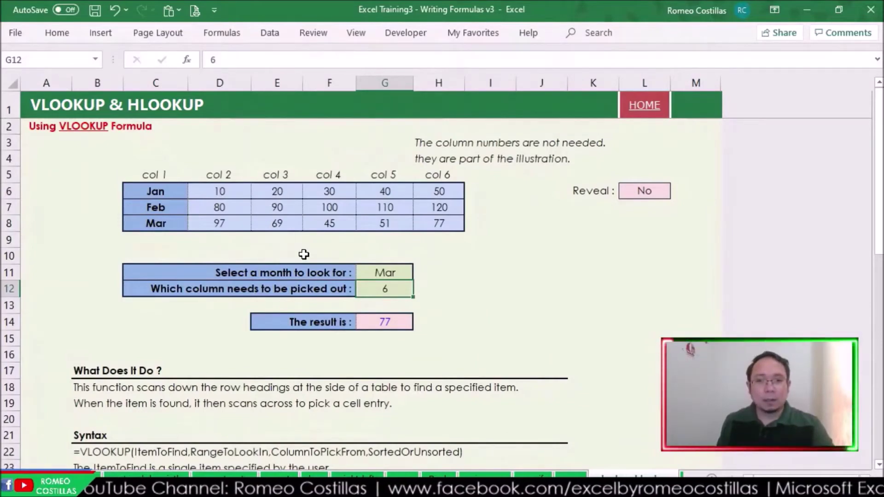
{"action": "scroll", "coordinate": [442, 295], "scroll_direction": "down", "scroll_amount": 13}
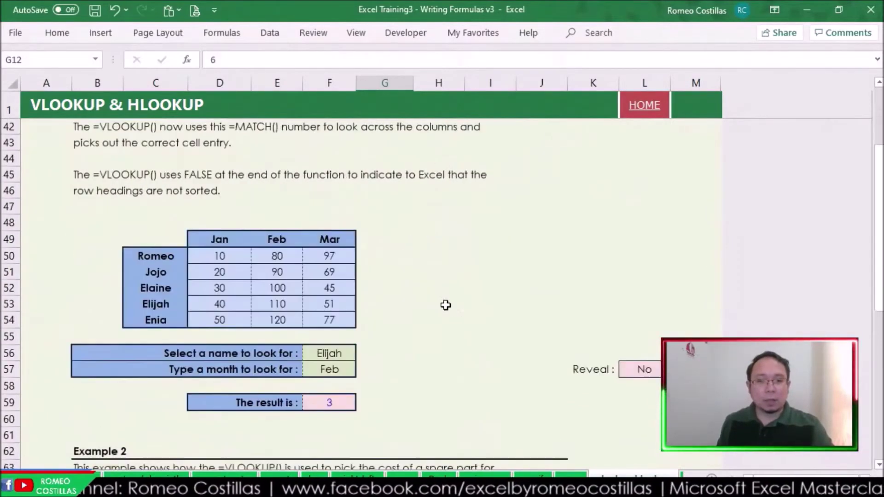
{"action": "left_click", "coordinate": [326, 401]}
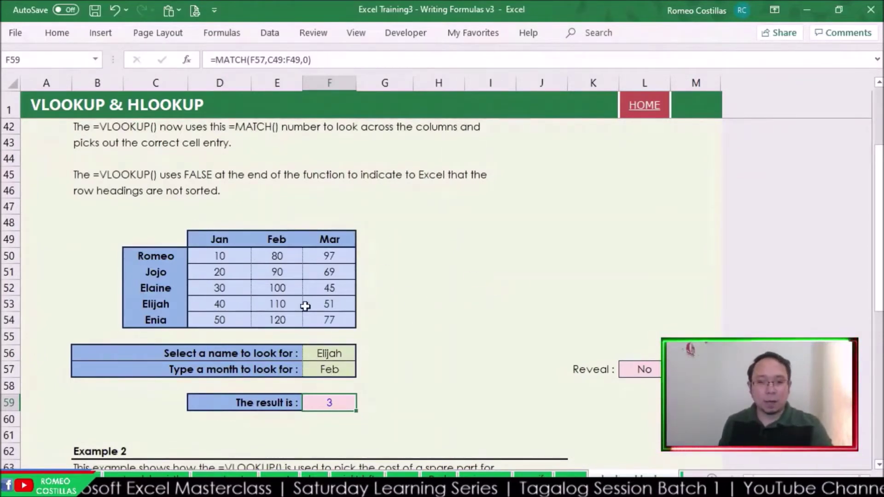
{"action": "left_click_drag", "start_coordinate": [151, 245], "coordinate": [336, 241]}
{"action": "left_click", "coordinate": [339, 403]}
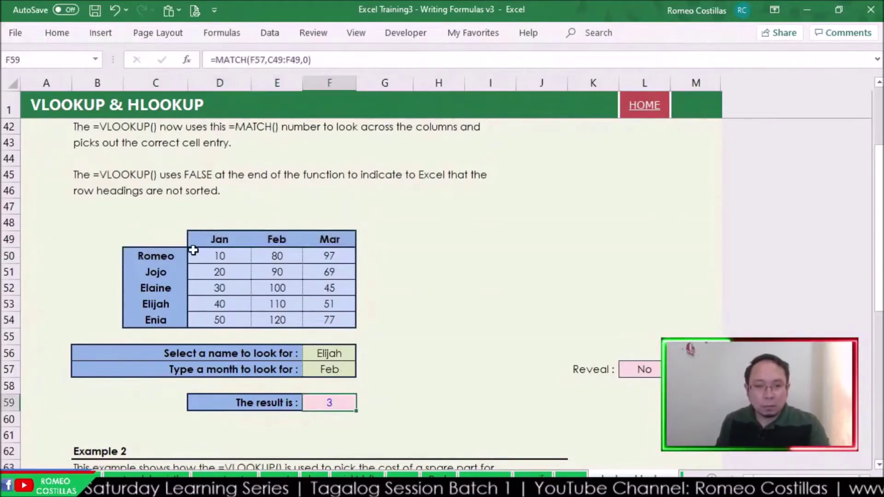
{"action": "left_click_drag", "start_coordinate": [216, 236], "coordinate": [320, 238]}
{"action": "left_click", "coordinate": [355, 405]}
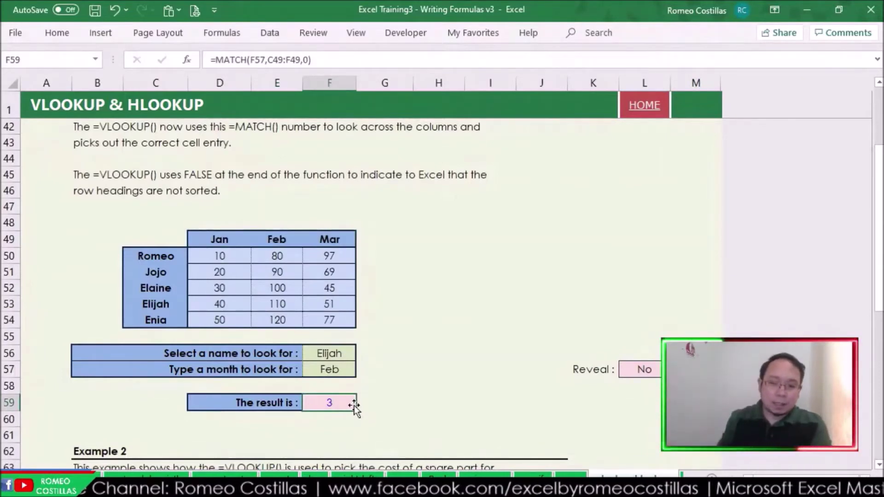
{"action": "key", "text": "Delete"}
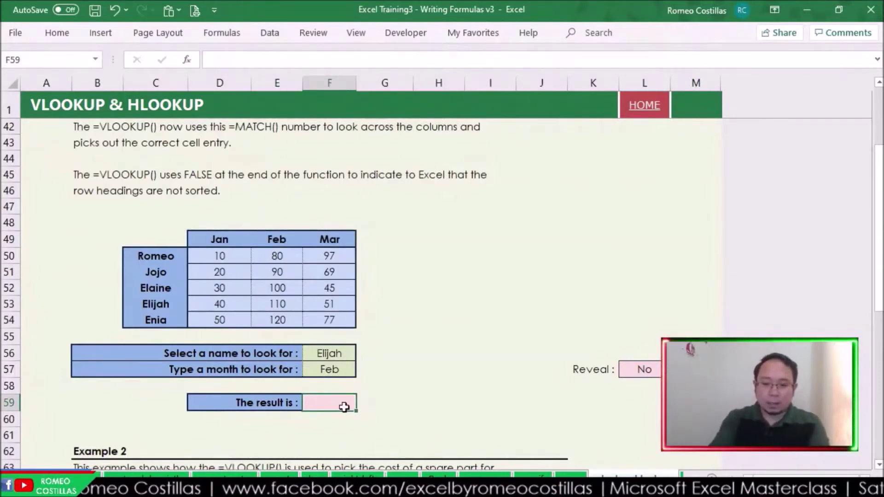
- Start =VLOOKUP(F56,C49:F54, in F59 using the name cell and names table
{"action": "type", "text": "=vloo"}
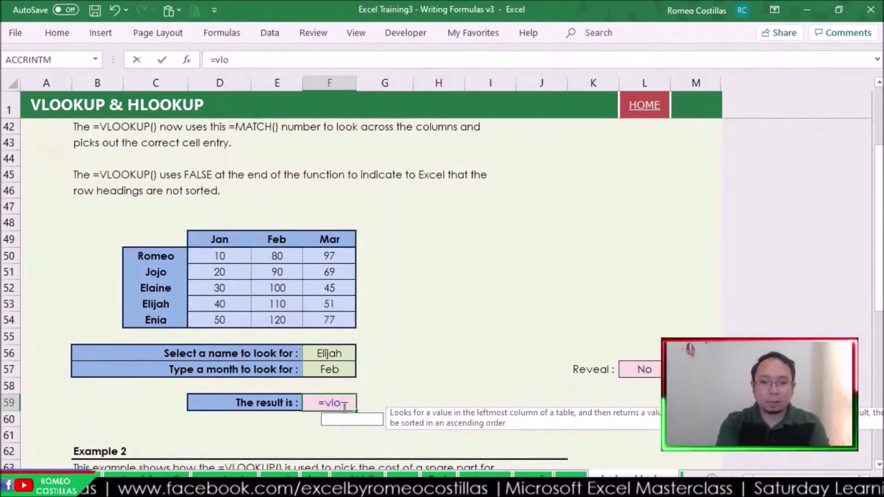
{"action": "key", "text": "Tab"}
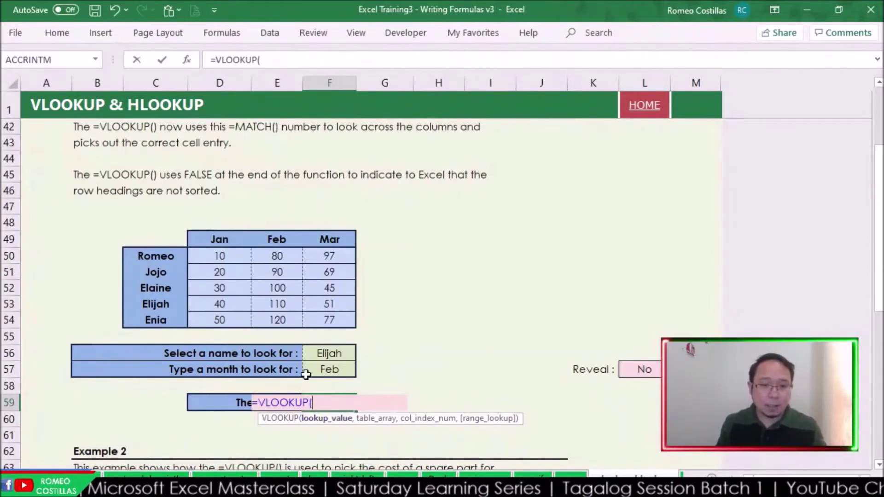
{"action": "left_click", "coordinate": [339, 351]}
{"action": "type", "text": ","}
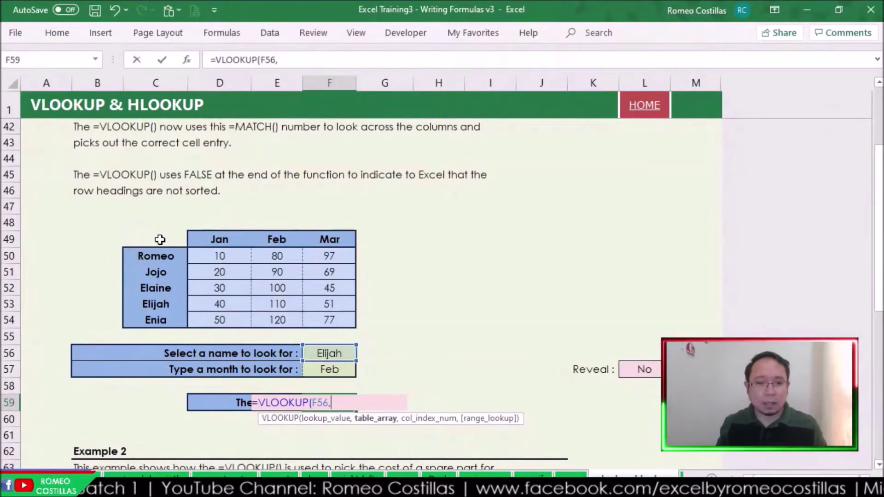
{"action": "left_click_drag", "start_coordinate": [170, 239], "coordinate": [335, 325]}
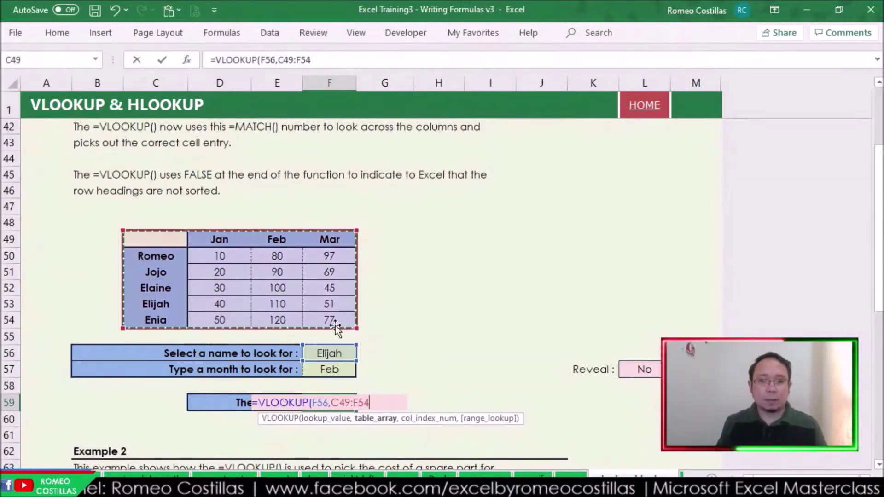
{"action": "type", "text": ","}
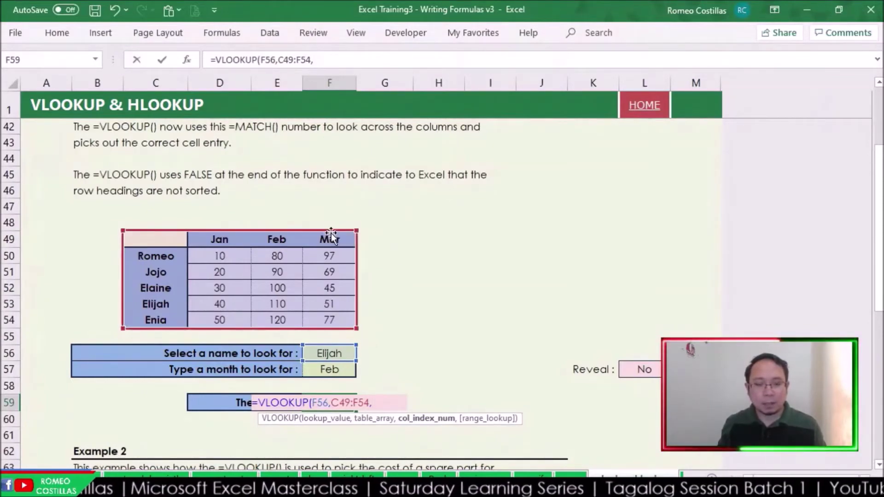
{"action": "scroll", "coordinate": [468, 274], "scroll_direction": "up", "scroll_amount": 9}
{"action": "scroll", "coordinate": [468, 273], "scroll_direction": "up", "scroll_amount": 3}
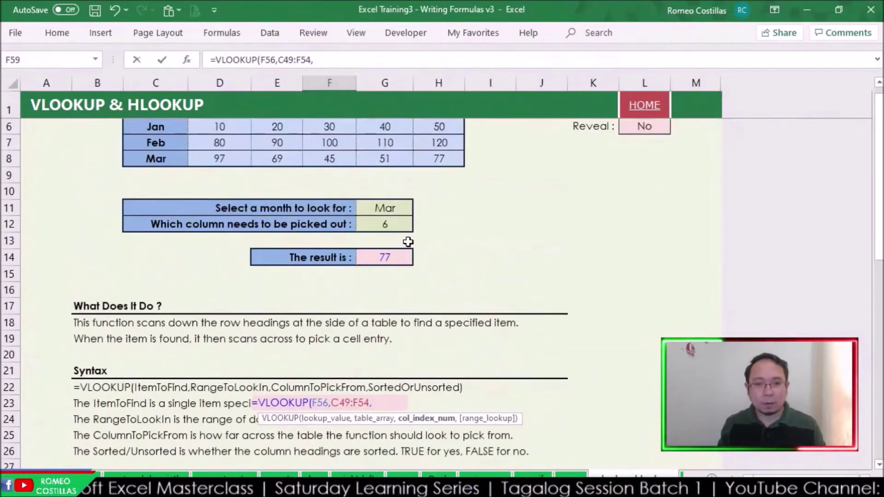
{"action": "scroll", "coordinate": [317, 175], "scroll_direction": "up", "scroll_amount": 2}
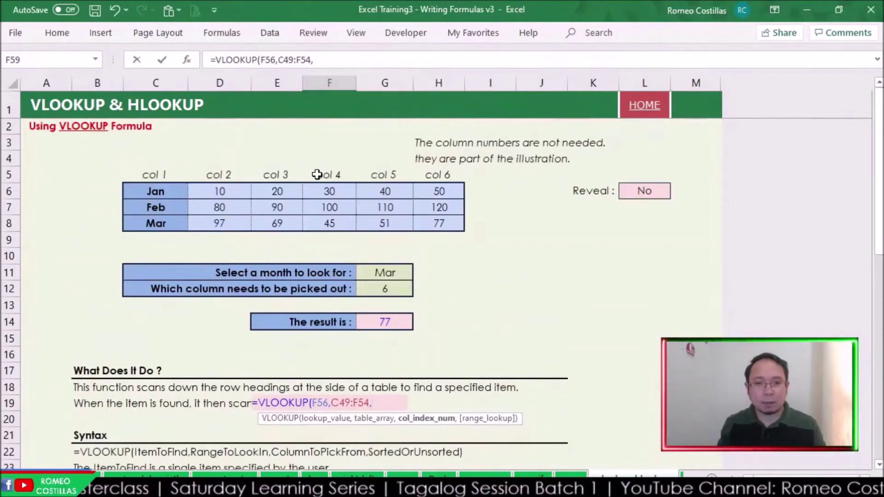
{"action": "scroll", "coordinate": [502, 331], "scroll_direction": "down", "scroll_amount": 16}
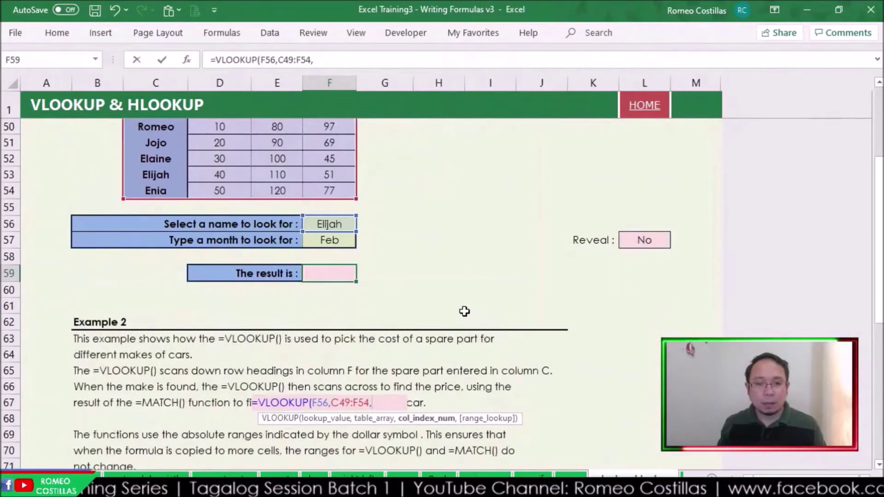
{"action": "scroll", "coordinate": [464, 310], "scroll_direction": "up", "scroll_amount": 1}
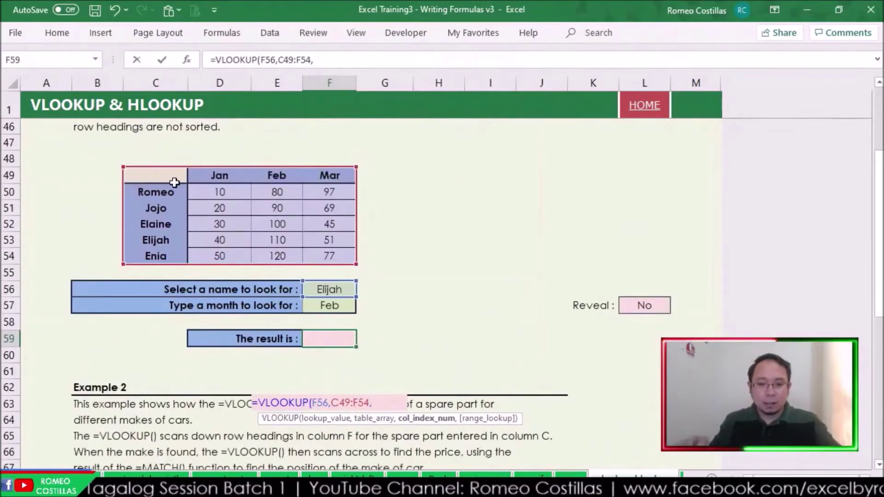
- Insert MATCH with F57 as lookup value and D49:F49 as search range
{"action": "type", "text": "match"}
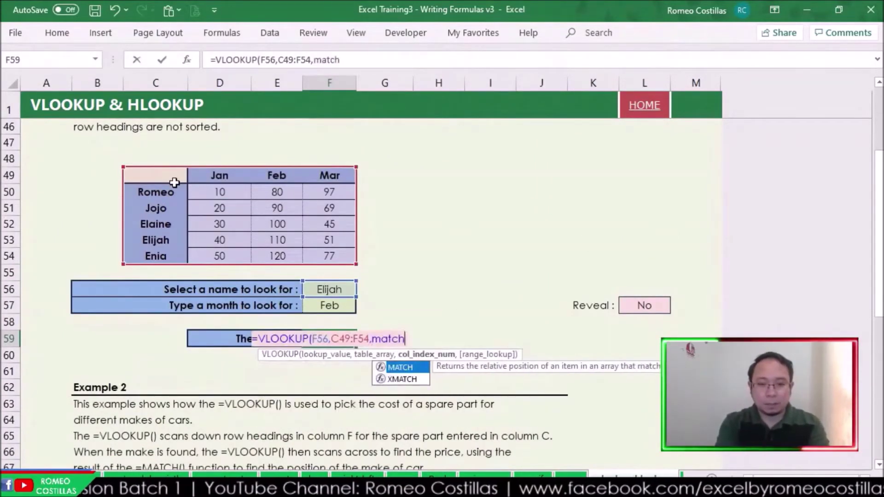
{"action": "key", "text": "Tab"}
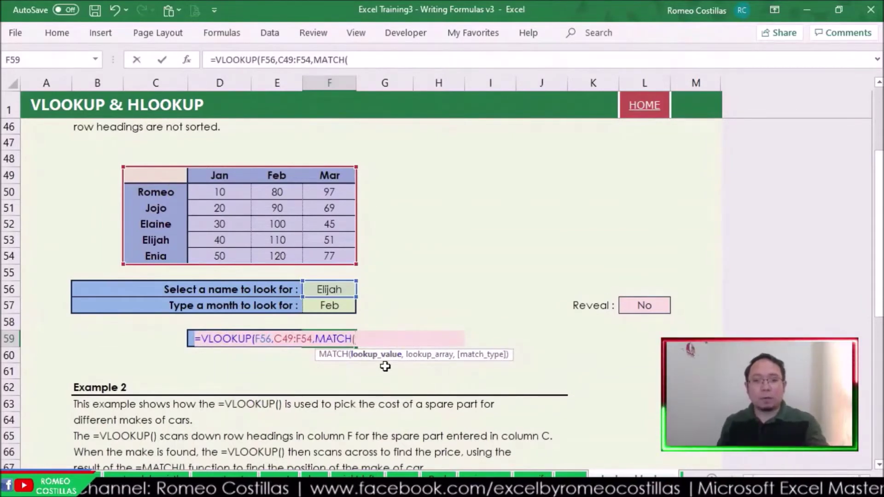
{"action": "left_click", "coordinate": [340, 304]}
{"action": "type", "text": ","}
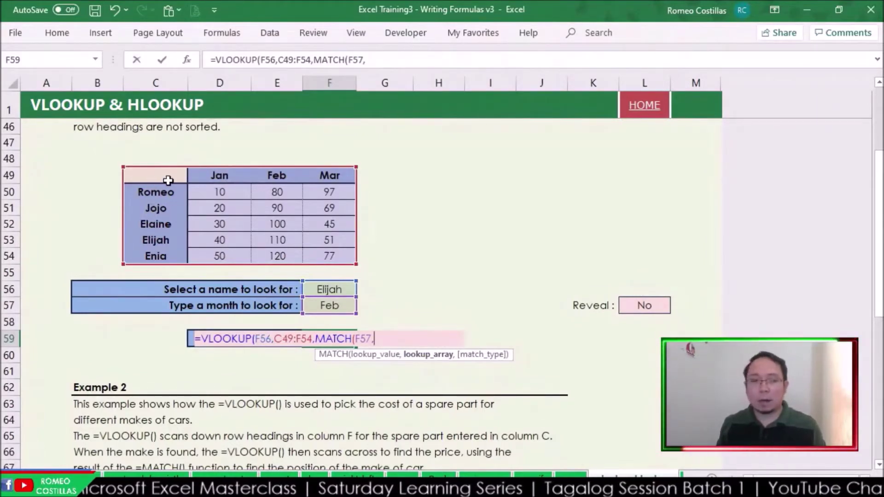
{"action": "left_click_drag", "start_coordinate": [167, 174], "coordinate": [314, 178]}
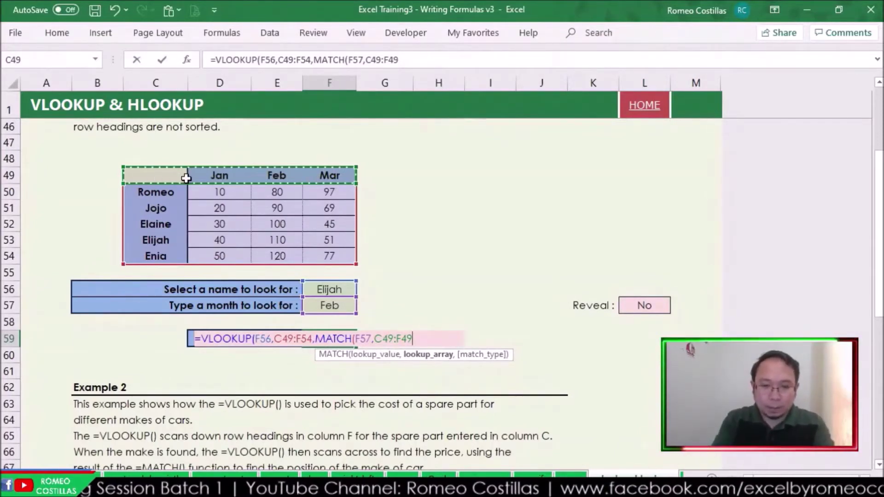
{"action": "left_click_drag", "start_coordinate": [198, 175], "coordinate": [313, 175]}
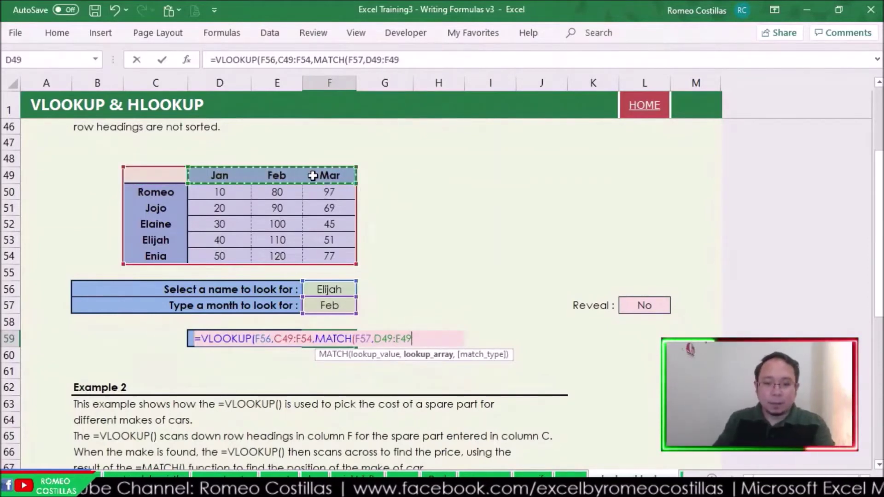
- Finish with ,0)+1 and FALSE, and enter the VLOOKUP formula in F59
{"action": "type", "text": ")"}
{"action": "key", "text": "BackSpace"}
{"action": "type", "text": ","}
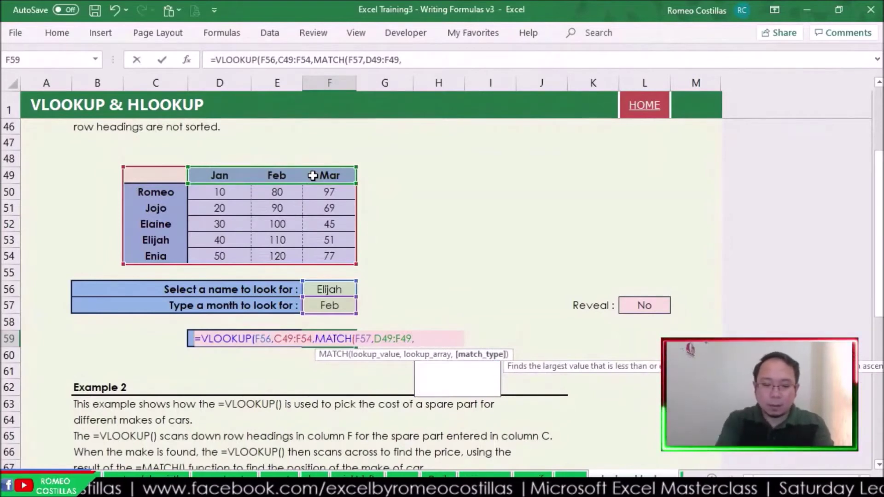
{"action": "type", "text": "0)+1"}
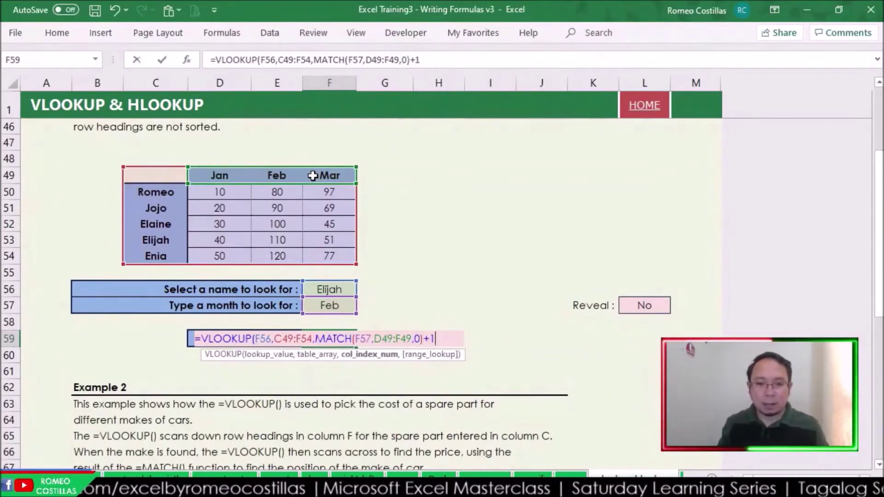
{"action": "type", "text": ","}
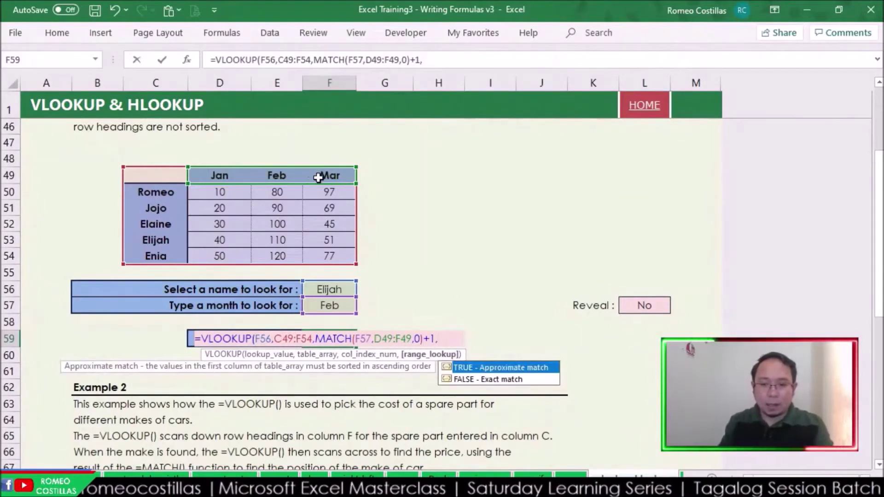
{"action": "left_click", "coordinate": [496, 380]}
{"action": "double_click", "coordinate": [496, 381]}
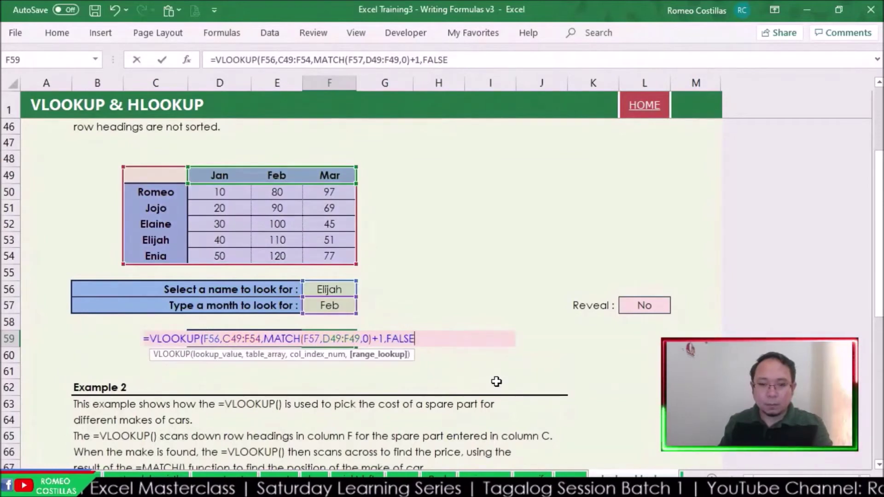
{"action": "key", "text": "Return"}
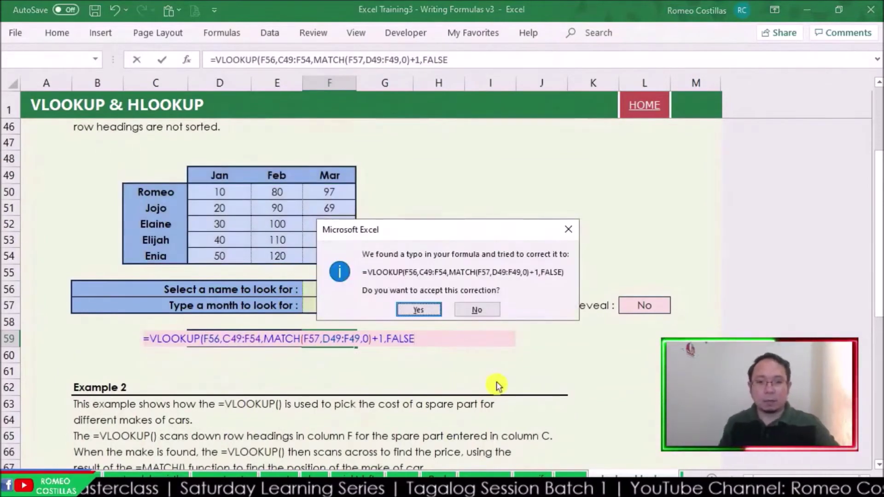
- Accept the parenthesis fix so F59 shows 110, matching the Feb value in E53
{"action": "left_click", "coordinate": [405, 308]}
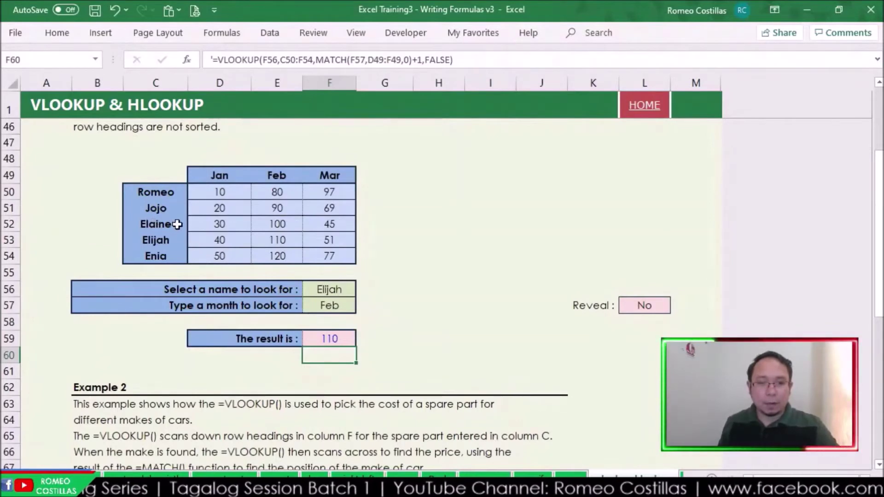
{"action": "left_click", "coordinate": [278, 241]}
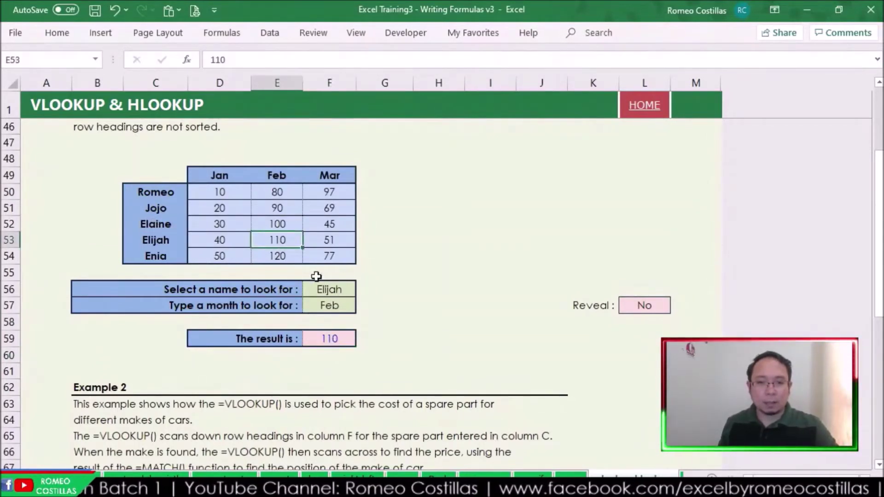
- Switch the month in F57 to Mar and check F59's updated result
{"action": "left_click", "coordinate": [345, 289]}
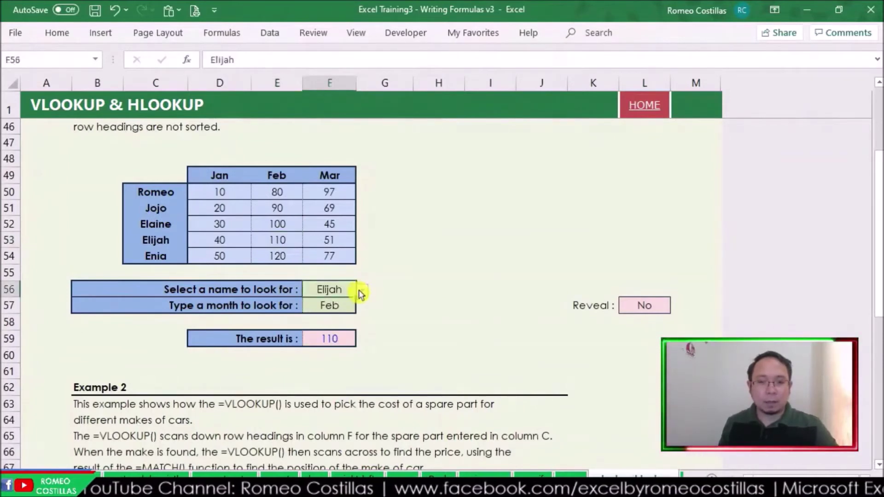
{"action": "left_click", "coordinate": [363, 290]}
{"action": "key", "text": "Escape"}
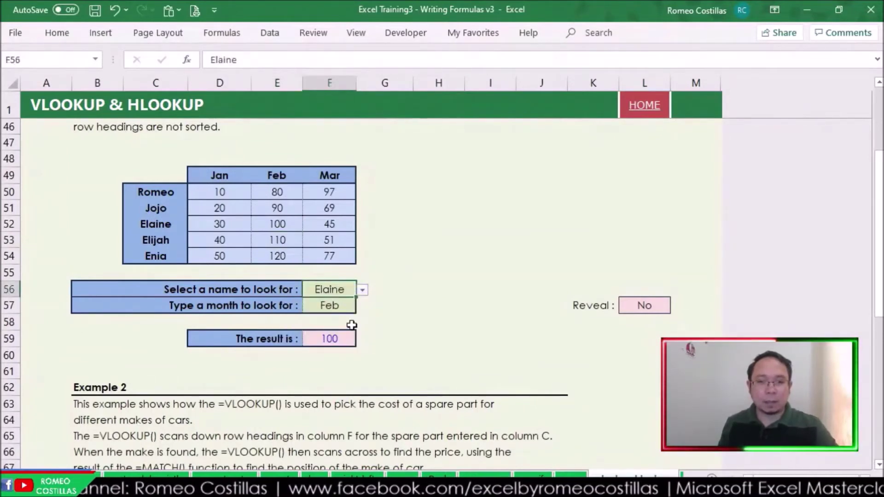
{"action": "left_click", "coordinate": [355, 304]}
{"action": "left_click", "coordinate": [363, 307]}
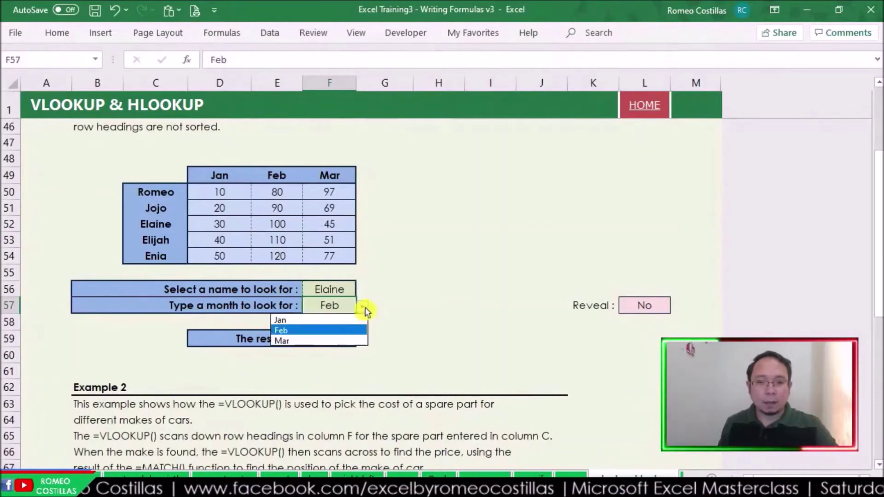
{"action": "left_click", "coordinate": [355, 337]}
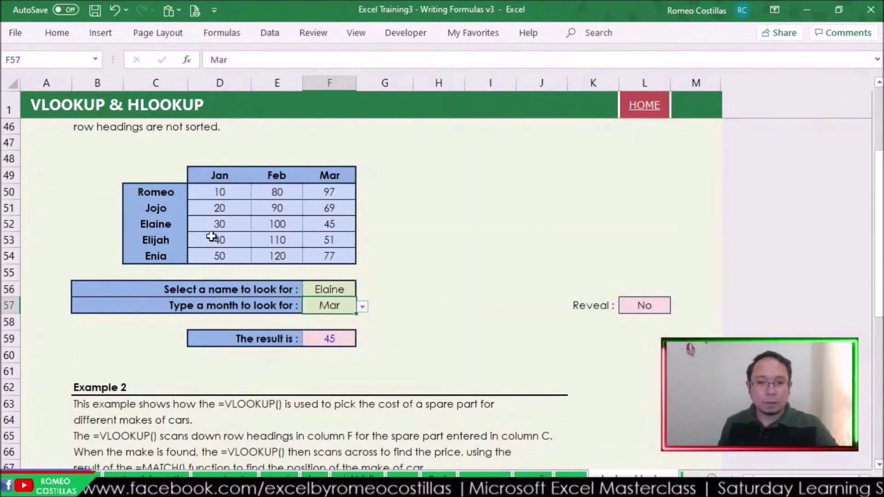
{"action": "left_click", "coordinate": [165, 224]}
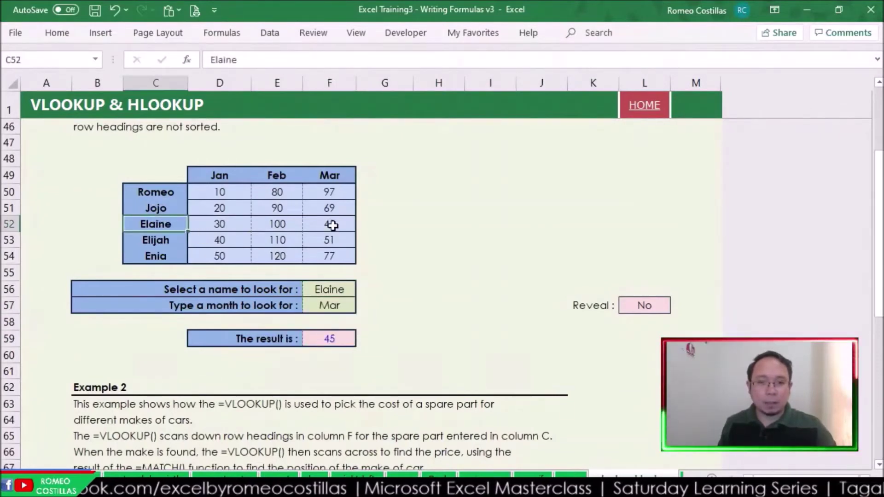
{"action": "left_click", "coordinate": [351, 340]}
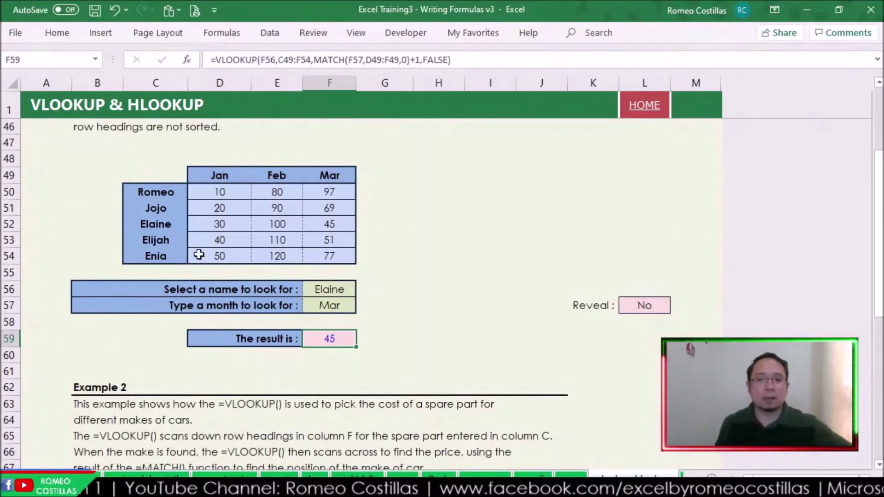
- Set the example's Reveal option to Yes, then scroll back to the first example
{"action": "left_click", "coordinate": [651, 312]}
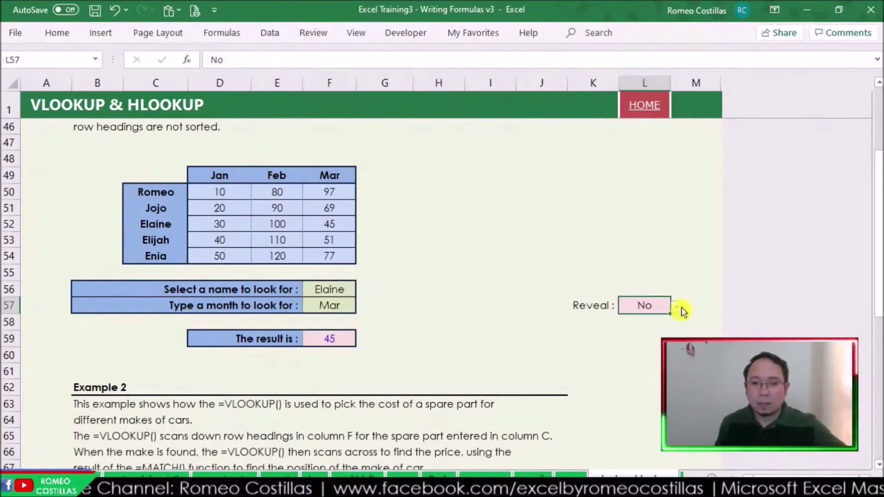
{"action": "left_click", "coordinate": [677, 308]}
{"action": "left_click", "coordinate": [645, 327]}
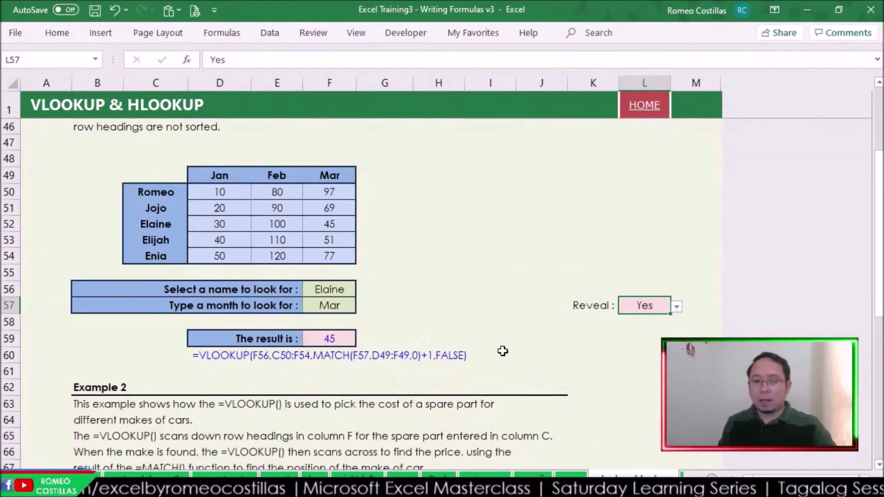
{"action": "scroll", "coordinate": [503, 351], "scroll_direction": "up", "scroll_amount": 15}
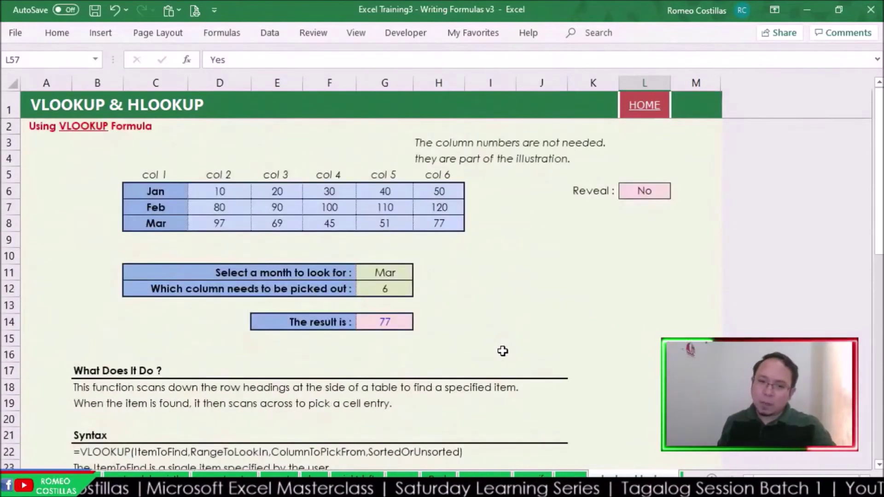
- Replace G14's formula with =VLOOKUP(G11,C6:H8,G12,FALSE), an exact-match lookup returning 77
{"action": "left_click", "coordinate": [391, 322]}
{"action": "key", "text": "Delete"}
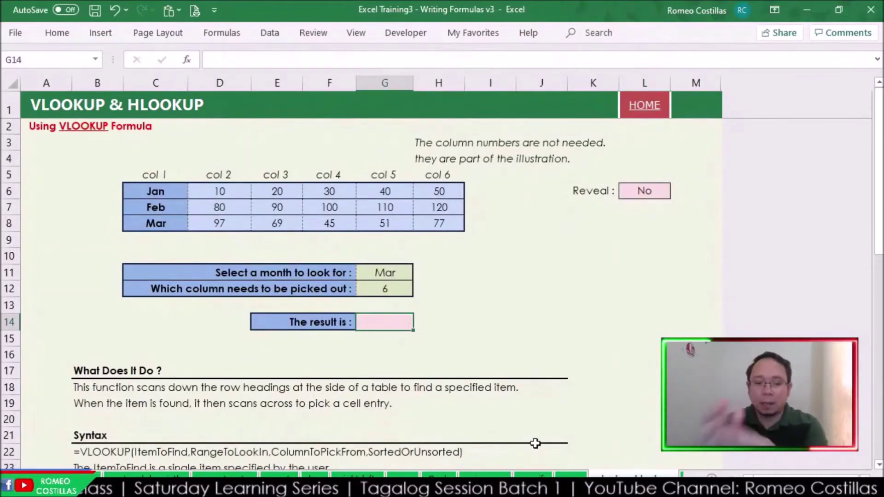
{"action": "type", "text": "=vlo"}
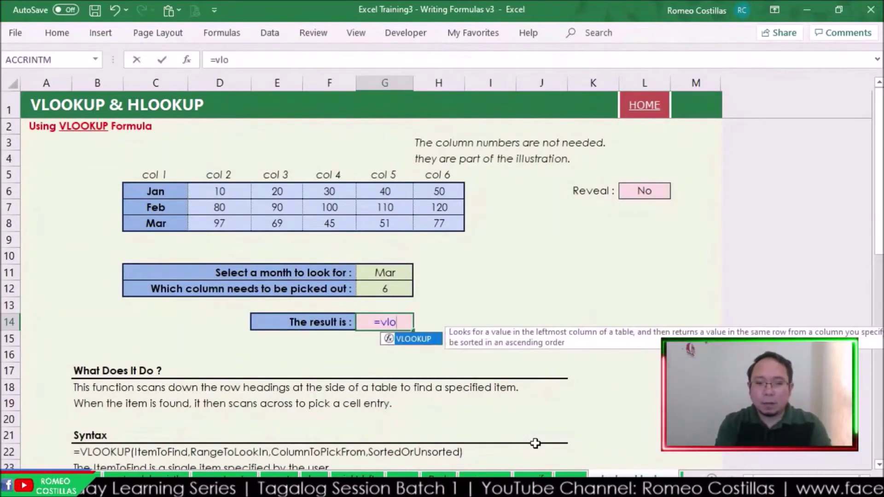
{"action": "key", "text": "Tab"}
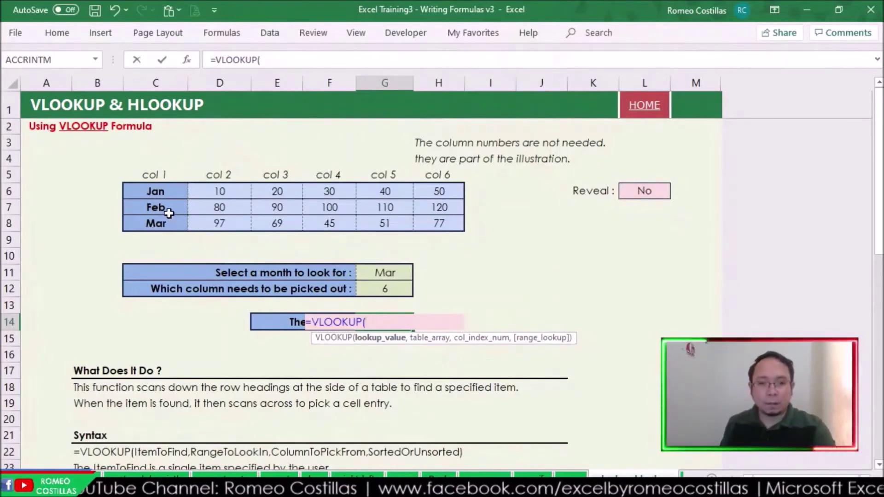
{"action": "left_click", "coordinate": [390, 275]}
{"action": "type", "text": ","}
{"action": "left_click_drag", "start_coordinate": [144, 188], "coordinate": [428, 222]}
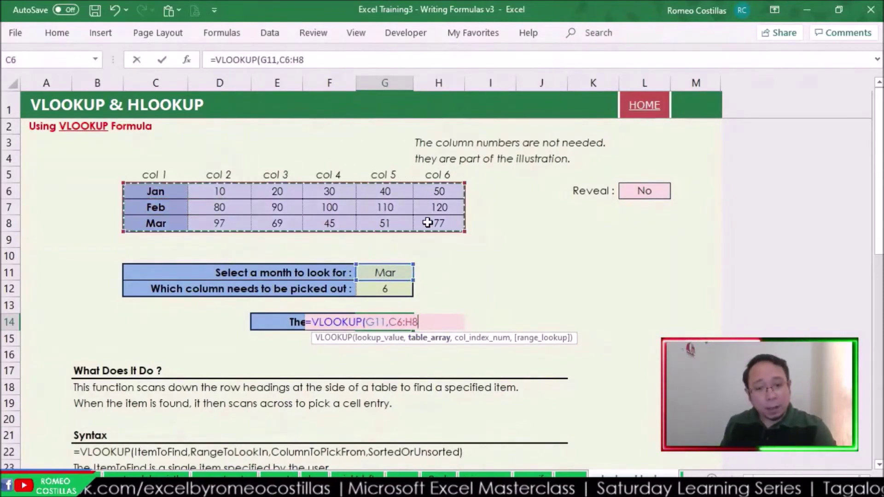
{"action": "type", "text": ","}
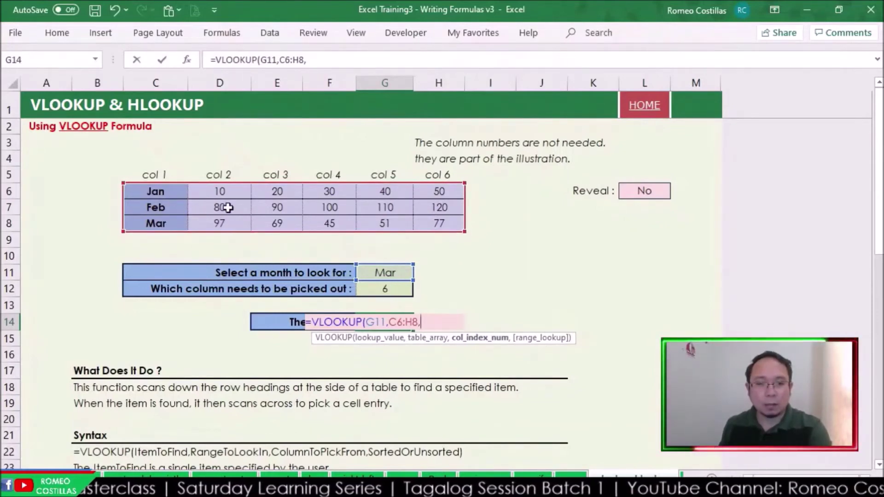
{"action": "left_click", "coordinate": [399, 290]}
{"action": "type", "text": ","}
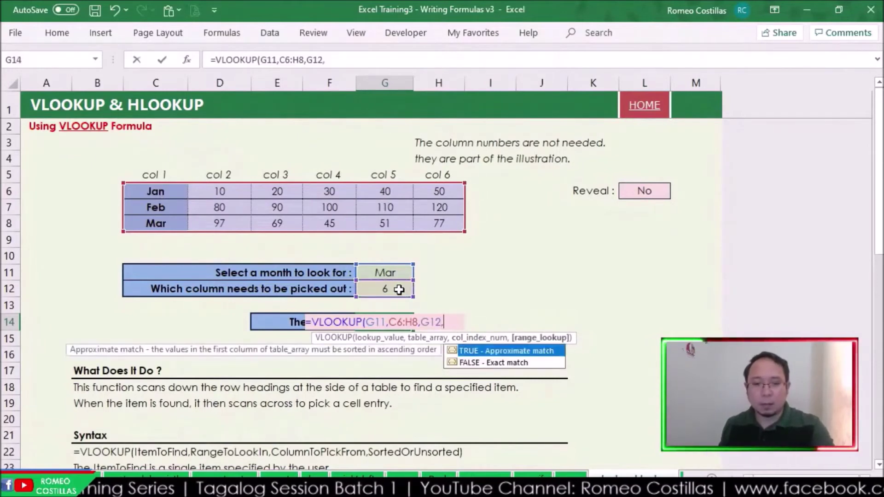
{"action": "double_click", "coordinate": [487, 362]}
{"action": "key", "text": "Return"}
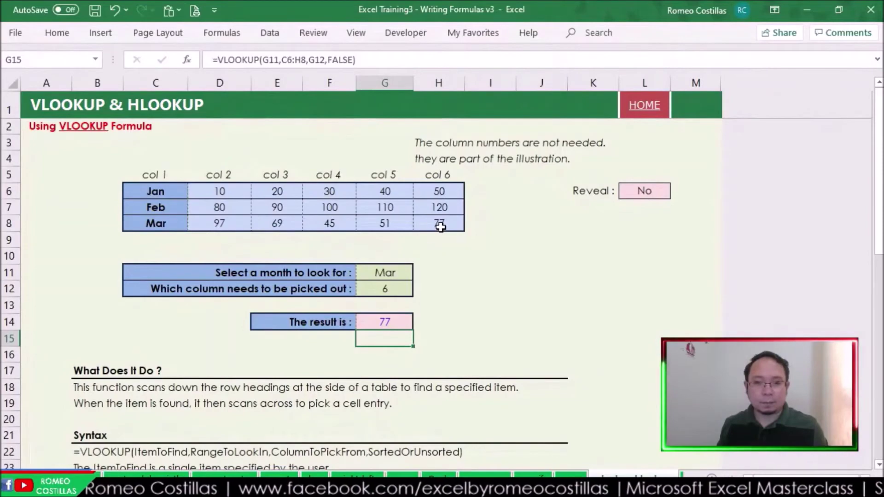
- Check the column number in G12 and set this example's Reveal to Yes
{"action": "left_click", "coordinate": [394, 291]}
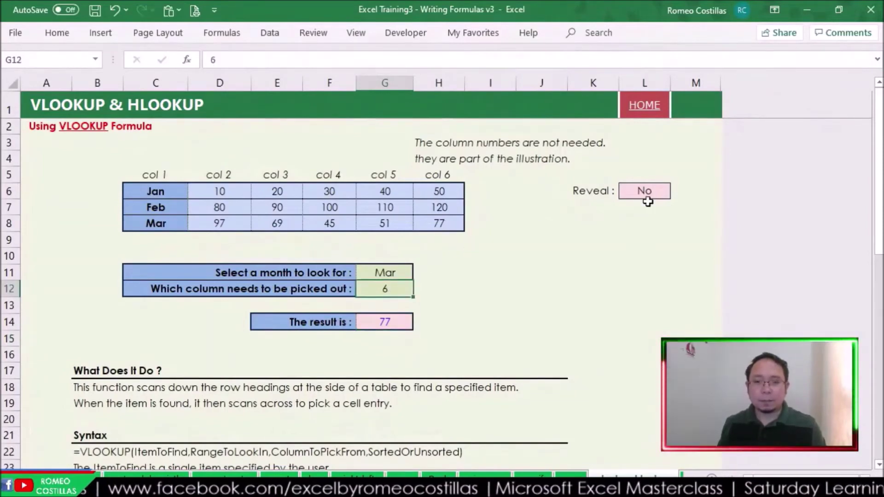
{"action": "left_click", "coordinate": [665, 188]}
{"action": "left_click", "coordinate": [676, 192]}
{"action": "left_click", "coordinate": [652, 207]}
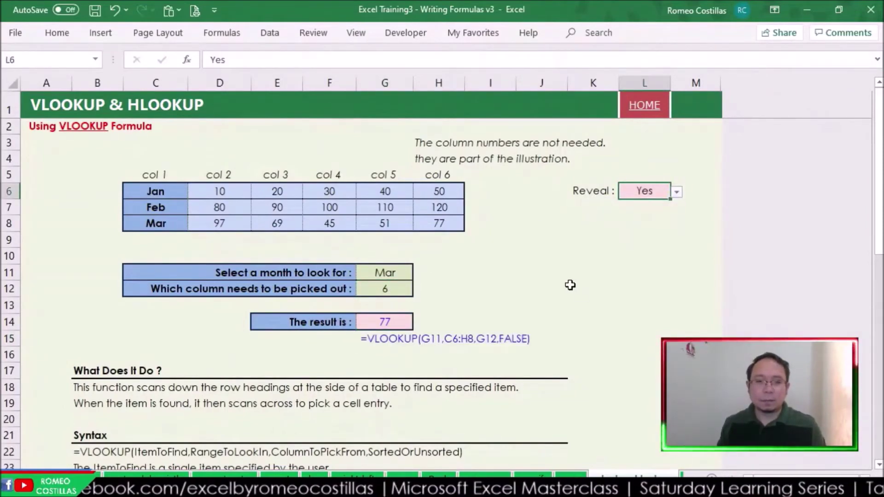
- Scroll to the Using HLOOKUP Formula section and highlight the Jan–Mar month headers
{"action": "scroll", "coordinate": [570, 294], "scroll_direction": "down", "scroll_amount": 17}
{"action": "scroll", "coordinate": [570, 324], "scroll_direction": "down", "scroll_amount": 9}
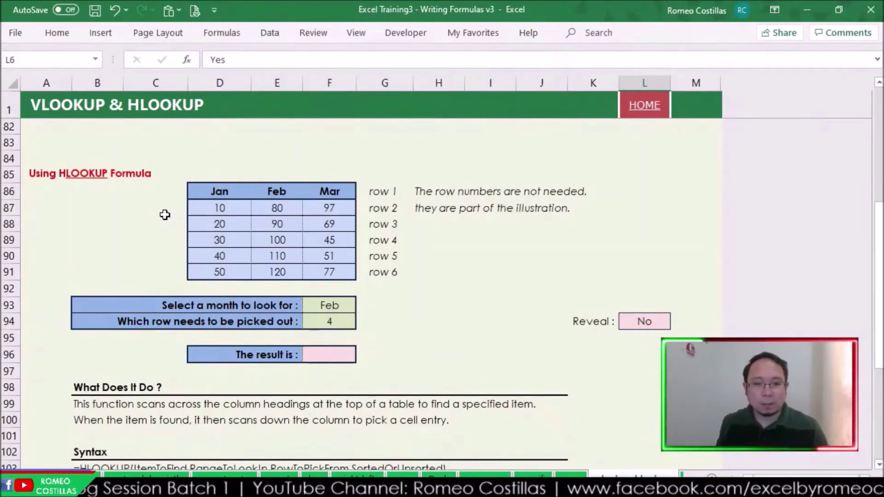
{"action": "left_click", "coordinate": [239, 194]}
{"action": "left_click_drag", "start_coordinate": [239, 193], "coordinate": [339, 192]}
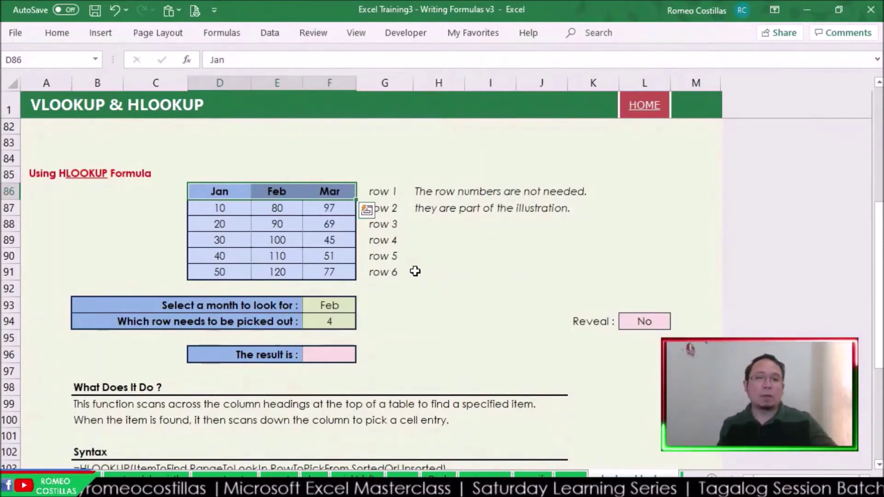
- Highlight row 4's values (30, 100, 45), then begin an =HLOOKUP formula in F96
{"action": "left_click", "coordinate": [344, 355]}
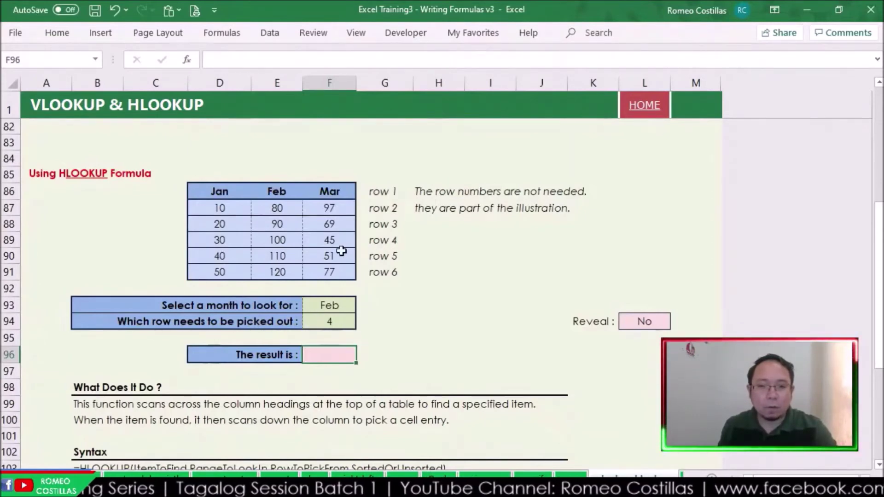
{"action": "left_click_drag", "start_coordinate": [219, 240], "coordinate": [319, 240]}
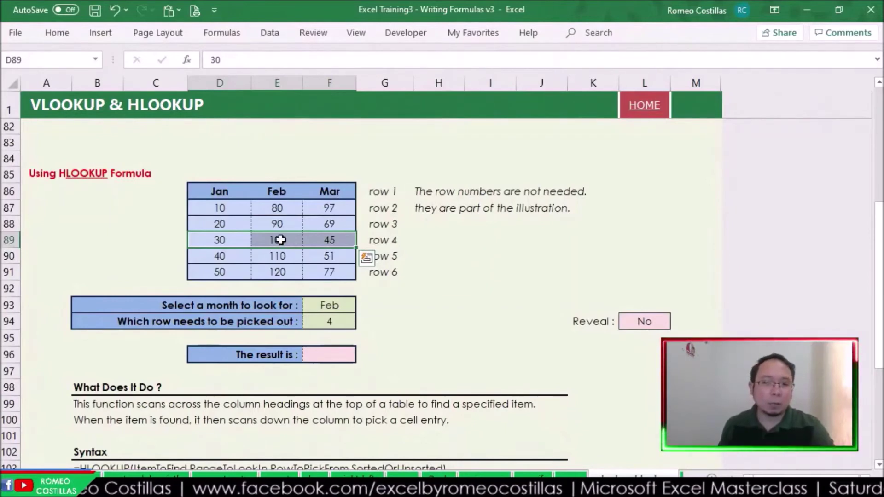
{"action": "left_click", "coordinate": [345, 355]}
{"action": "type", "text": "="}
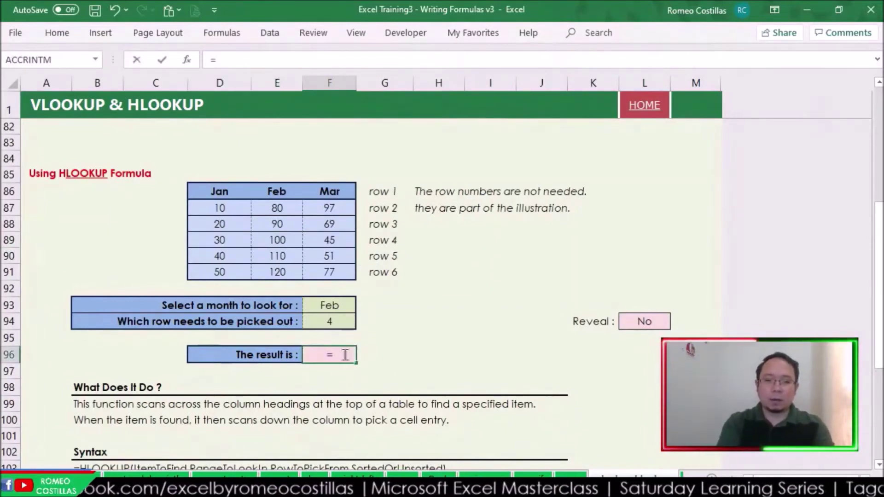
{"action": "type", "text": "hloo"}
- Complete F96 as =HLOOKUP(F93,D86:F91,F94,FALSE) with an exact match, returning 100
{"action": "key", "text": "Tab"}
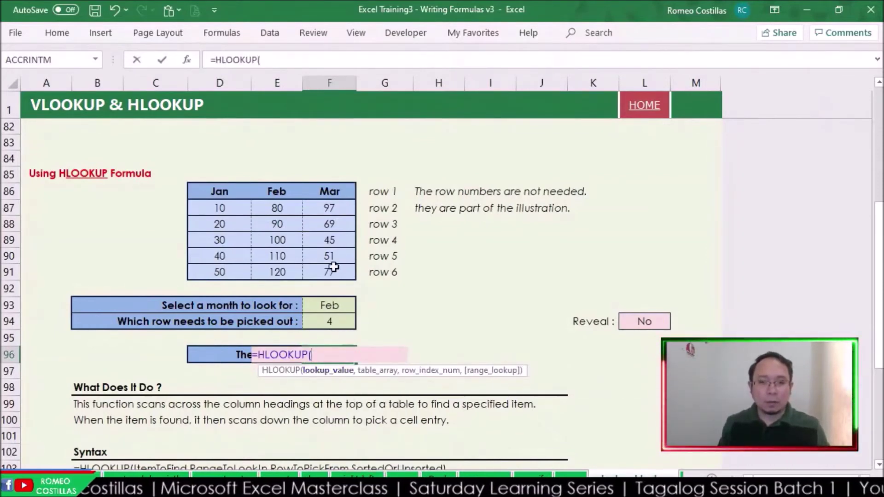
{"action": "left_click", "coordinate": [334, 305]}
{"action": "type", "text": ","}
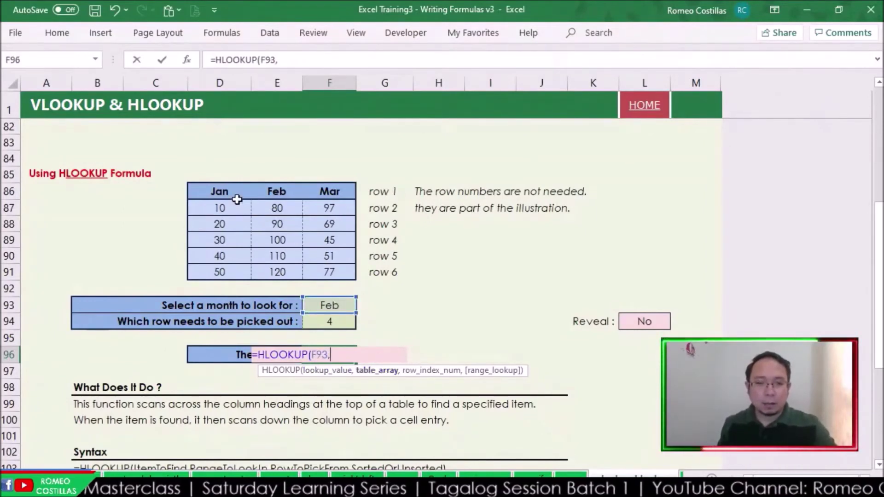
{"action": "left_click_drag", "start_coordinate": [228, 193], "coordinate": [322, 274]}
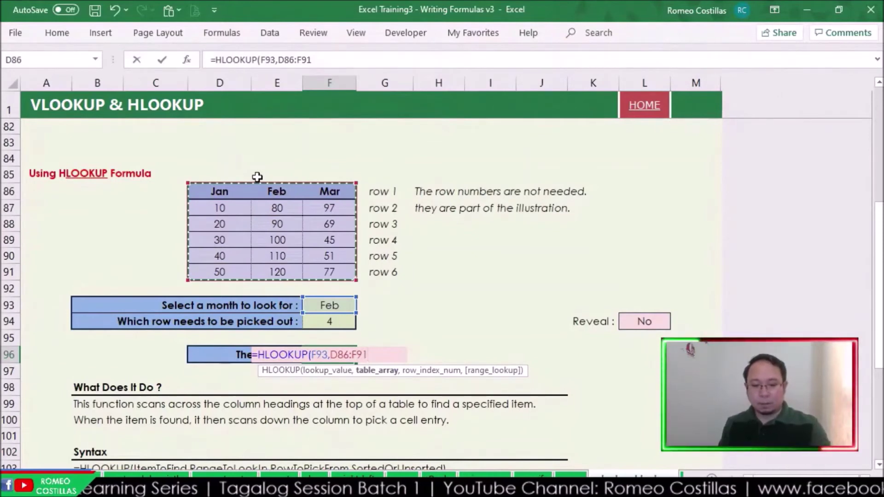
{"action": "type", "text": ","}
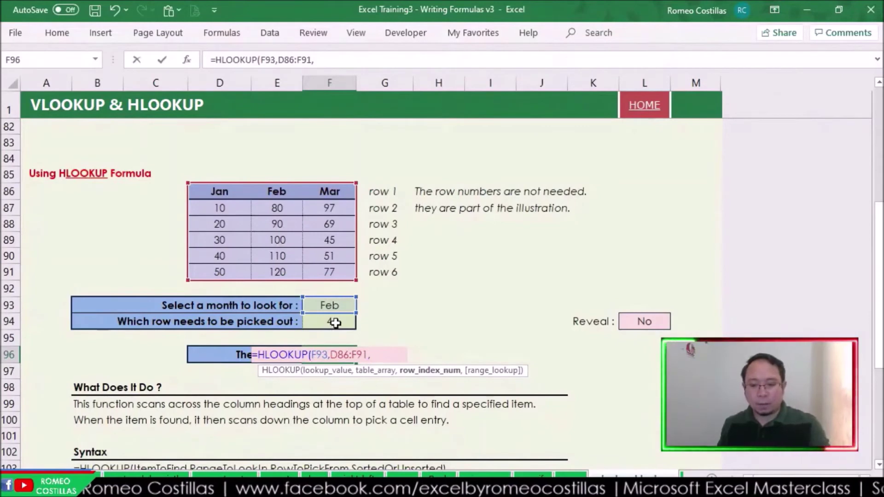
{"action": "left_click", "coordinate": [334, 323]}
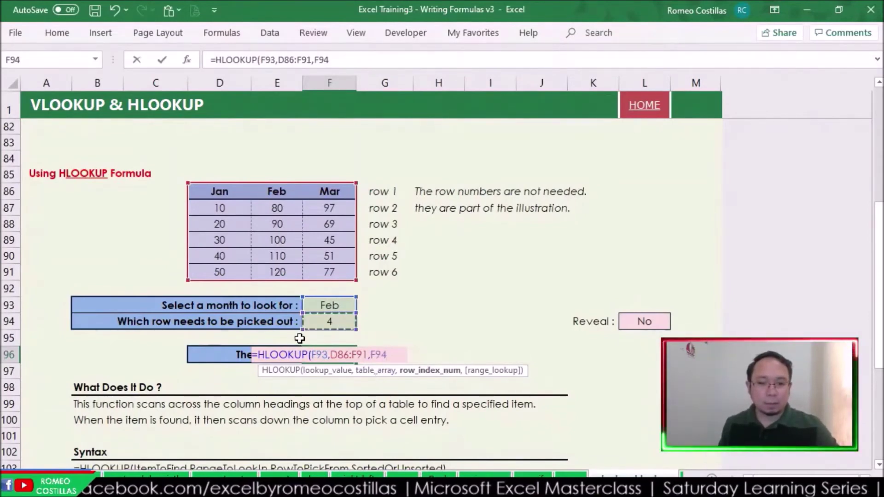
{"action": "type", "text": ","}
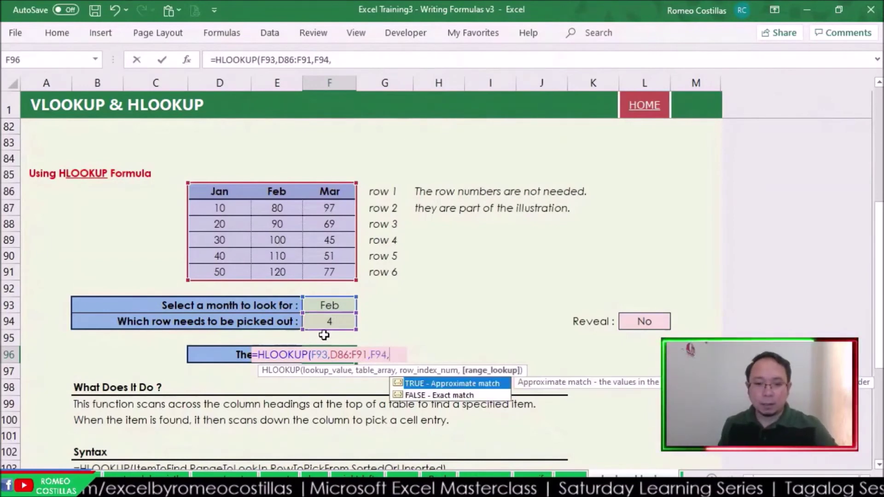
{"action": "left_click", "coordinate": [448, 396]}
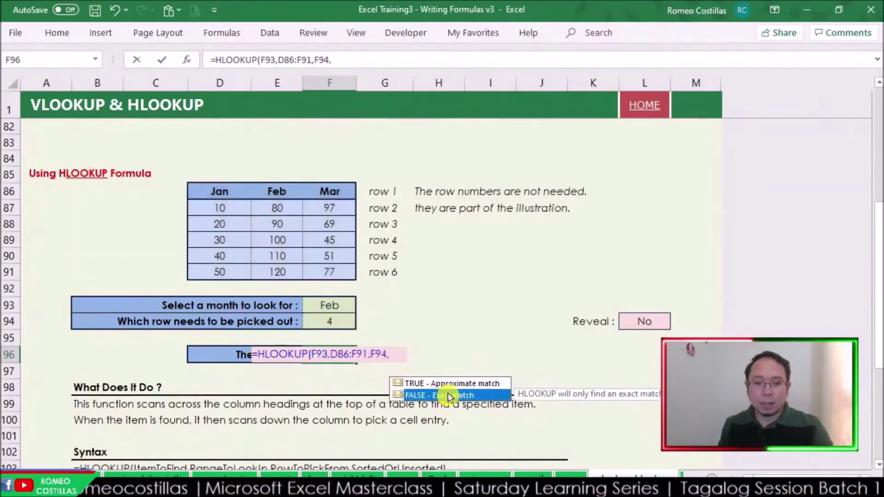
{"action": "double_click", "coordinate": [449, 396]}
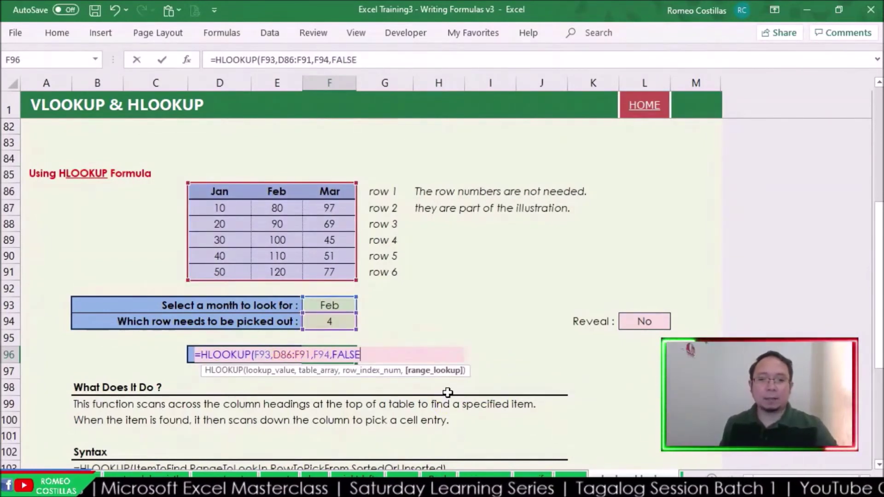
{"action": "type", "text": ")"}
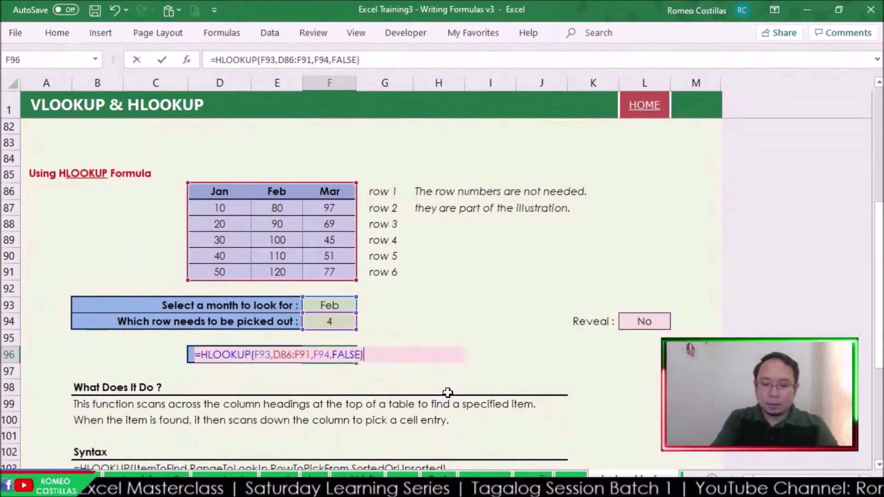
{"action": "key", "text": "Return"}
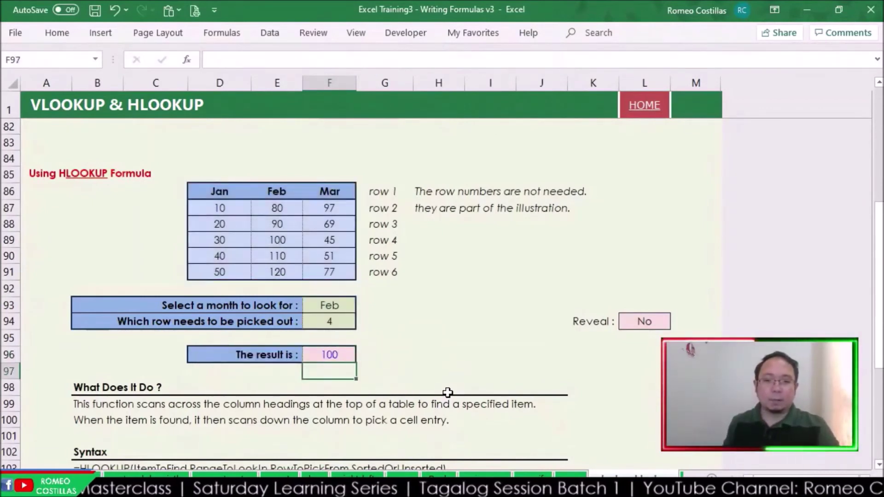
- Verify F96's result of 100 in the table, then switch the month input F93 to Jan
{"action": "left_click", "coordinate": [348, 356]}
{"action": "left_click", "coordinate": [289, 247]}
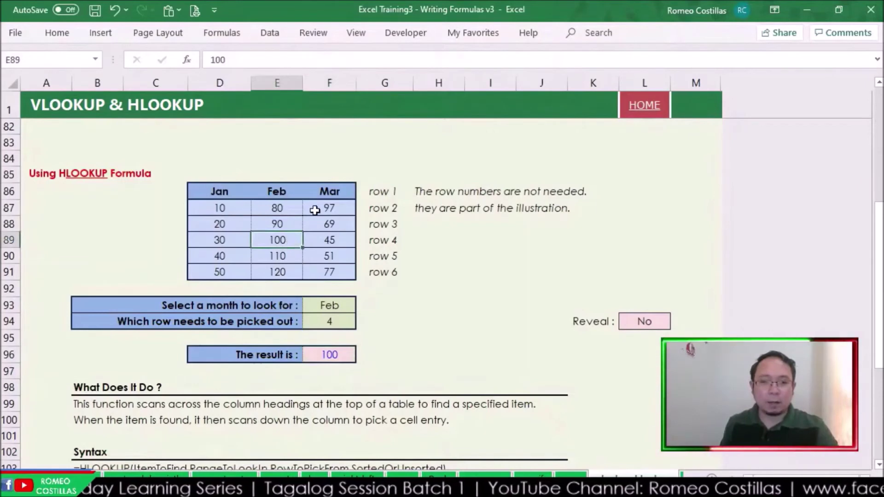
{"action": "left_click", "coordinate": [335, 307]}
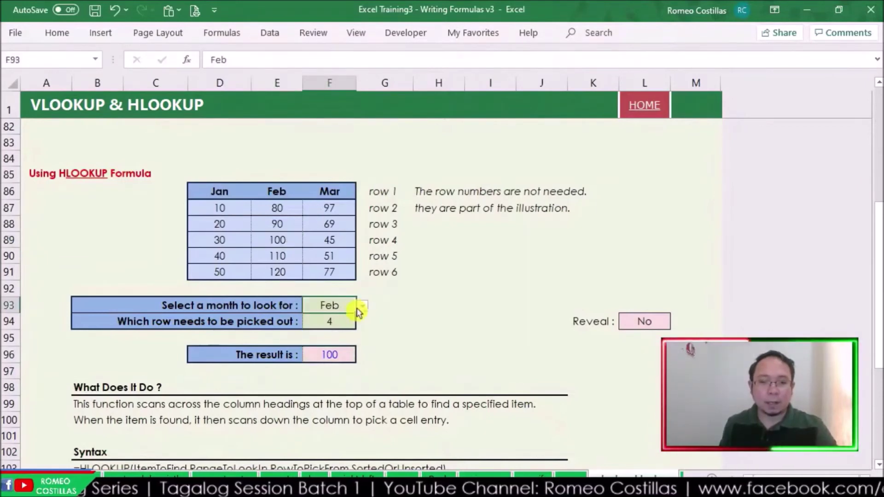
{"action": "left_click", "coordinate": [363, 305]}
{"action": "left_click", "coordinate": [352, 318]}
- Set the row number in F94 to 2 so F96 returns 10
{"action": "left_click", "coordinate": [351, 323]}
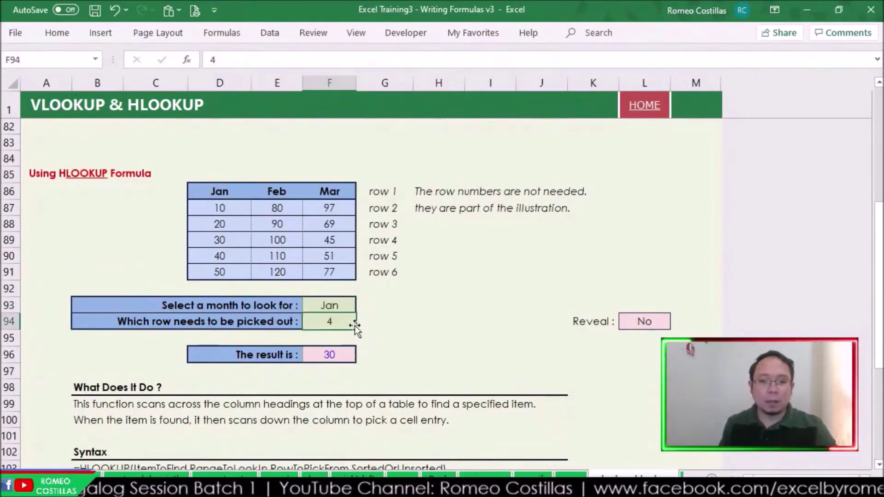
{"action": "type", "text": "1"}
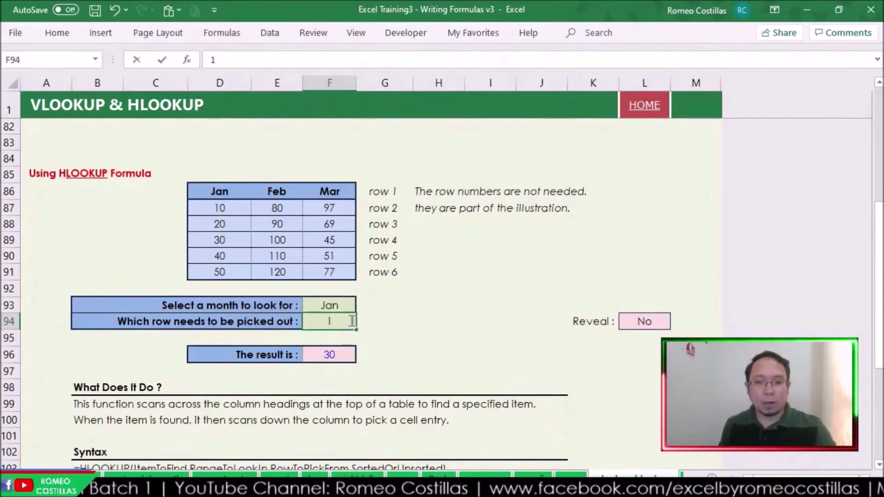
{"action": "key", "text": "BackSpace"}
{"action": "type", "text": "2"}
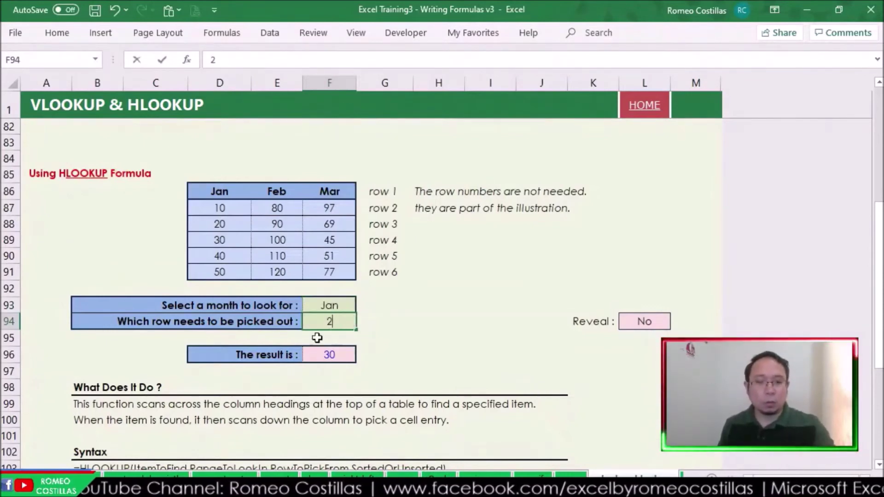
{"action": "key", "text": "Return"}
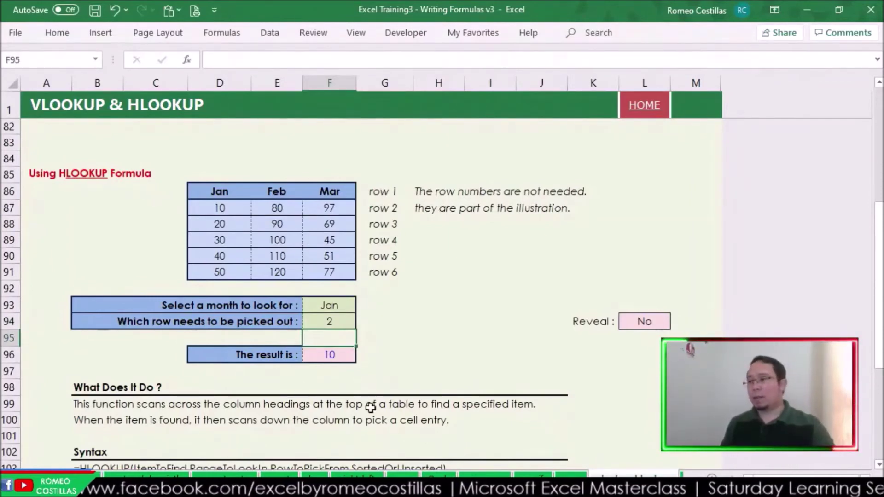
{"action": "scroll", "coordinate": [425, 232], "scroll_direction": "down", "scroll_amount": 11}
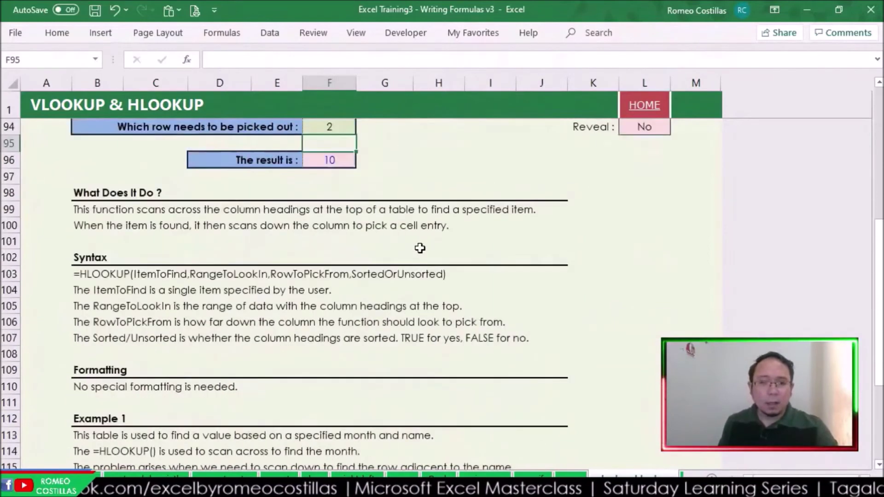
- Scroll down to the names-by-month lookup example around rows 126–147
{"action": "scroll", "coordinate": [425, 232], "scroll_direction": "down", "scroll_amount": 4}
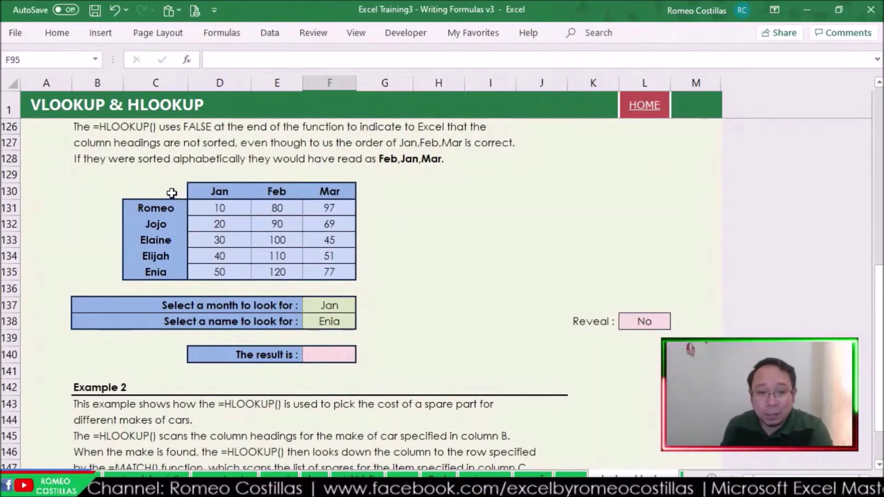
- Start F140's formula as =HLOOKUP(F137,D130:F135, using the month and the month table
{"action": "left_click", "coordinate": [344, 357]}
{"action": "type", "text": "=hlo"}
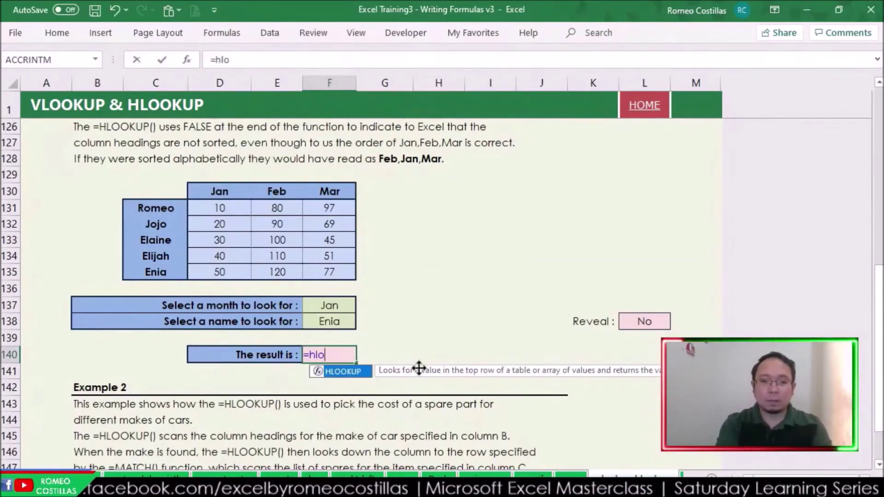
{"action": "key", "text": "Tab"}
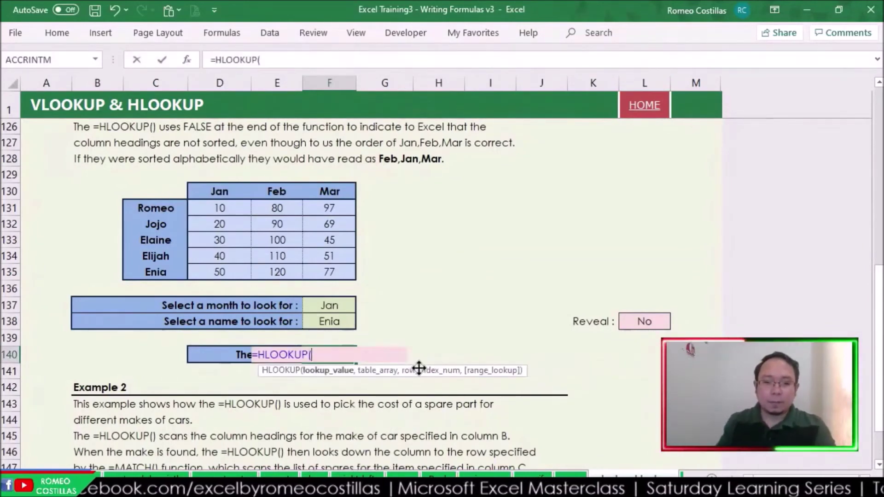
{"action": "left_click", "coordinate": [343, 306]}
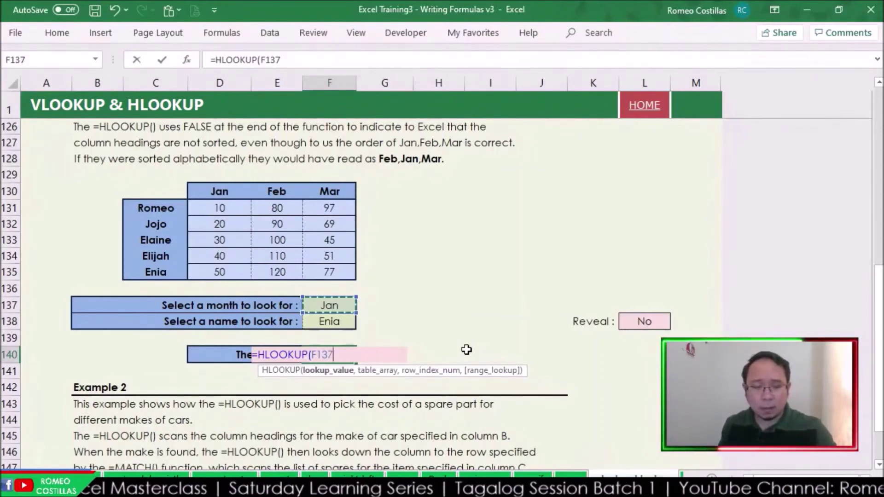
{"action": "type", "text": ","}
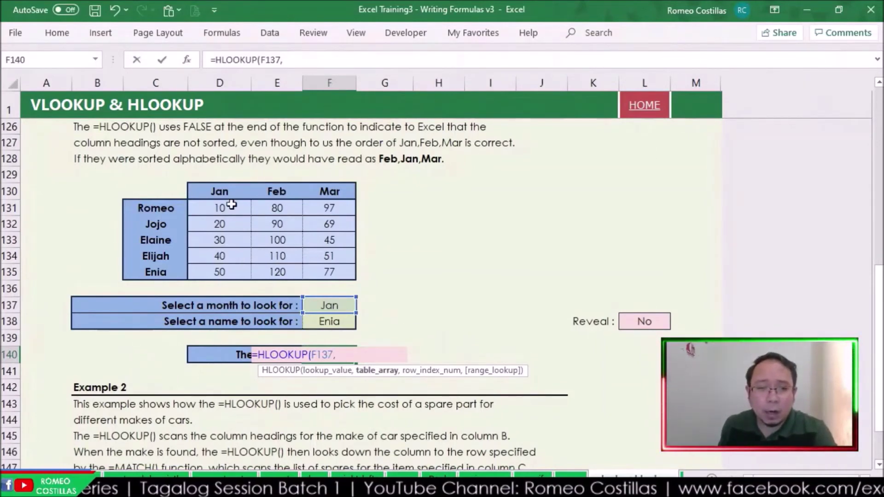
{"action": "left_click_drag", "start_coordinate": [219, 189], "coordinate": [341, 274]}
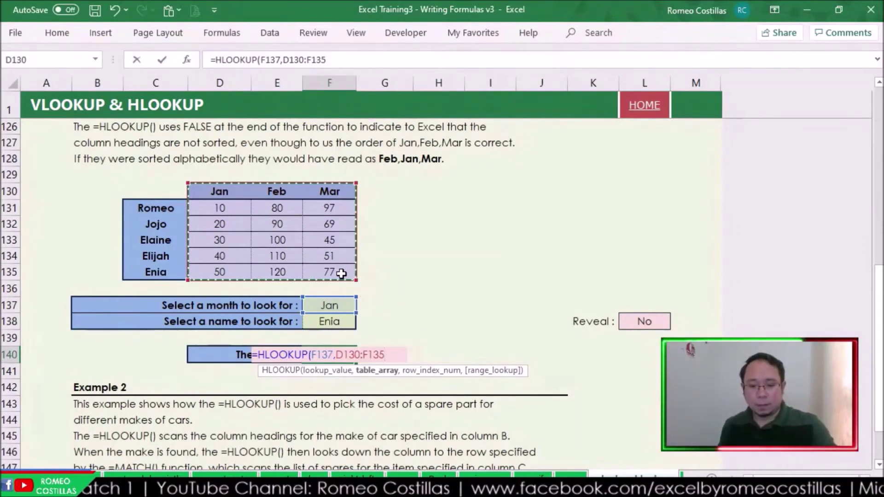
{"action": "type", "text": ","}
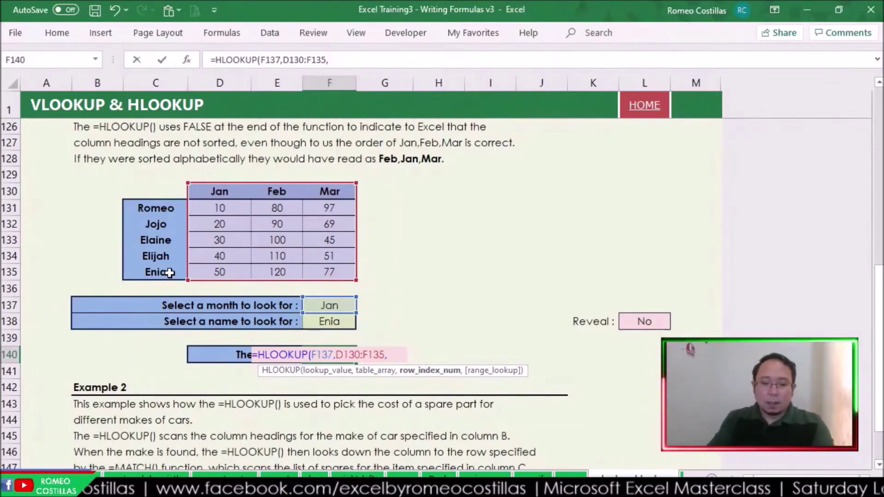
- Add MATCH(F138,C130:C135,0) as the row index with FALSE, enter it, and accept the correction
{"action": "type", "text": "match"}
{"action": "key", "text": "Tab"}
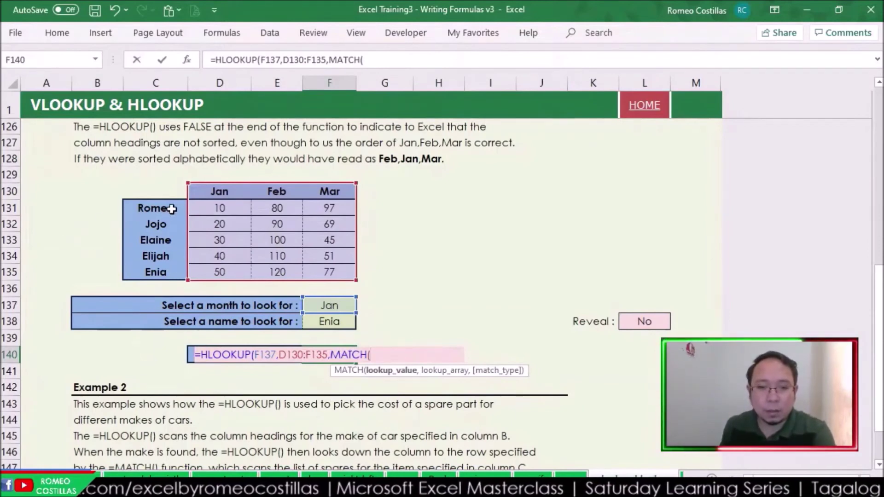
{"action": "left_click_drag", "start_coordinate": [174, 186], "coordinate": [166, 226]}
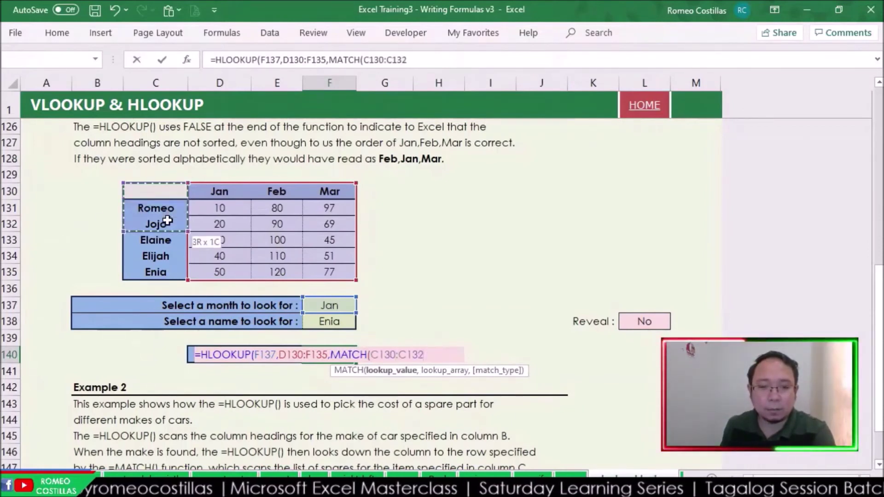
{"action": "left_click", "coordinate": [337, 322]}
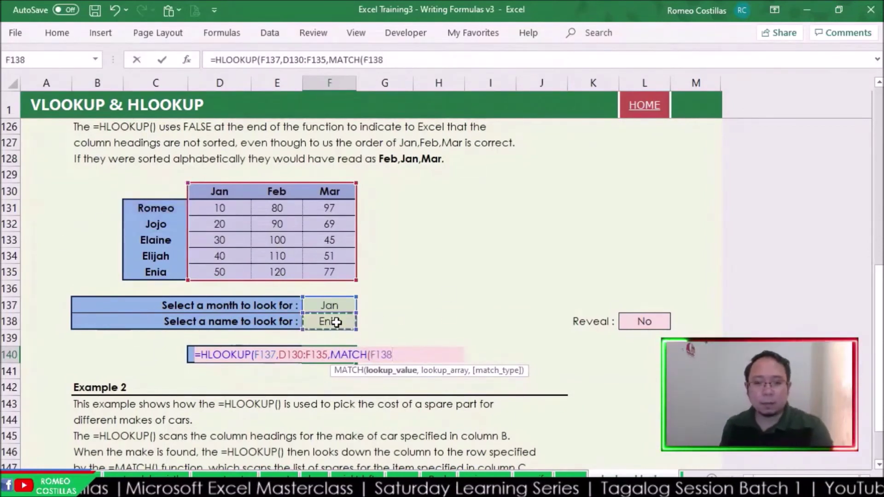
{"action": "type", "text": ","}
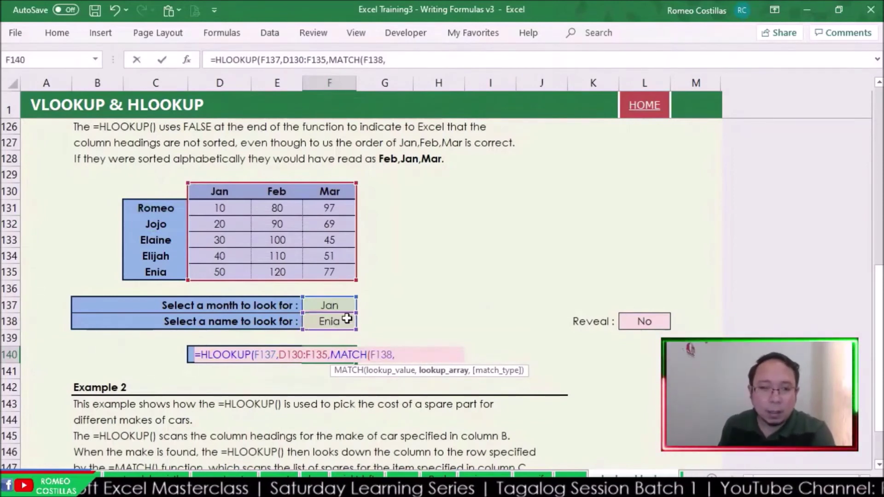
{"action": "left_click", "coordinate": [153, 192]}
{"action": "left_click_drag", "start_coordinate": [153, 192], "coordinate": [157, 273]}
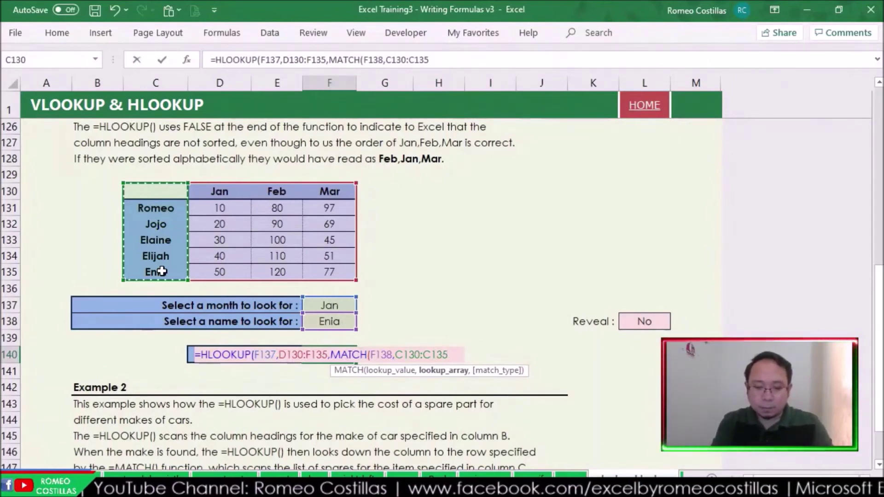
{"action": "type", "text": ",0"}
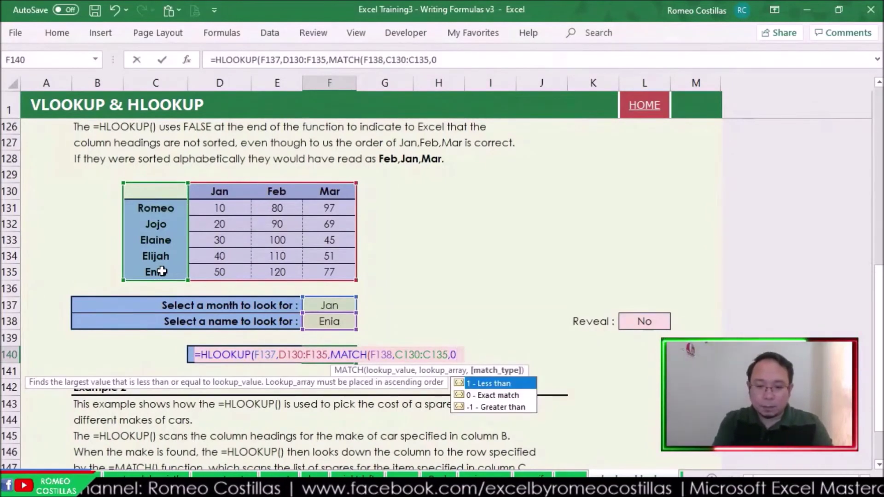
{"action": "type", "text": "),"}
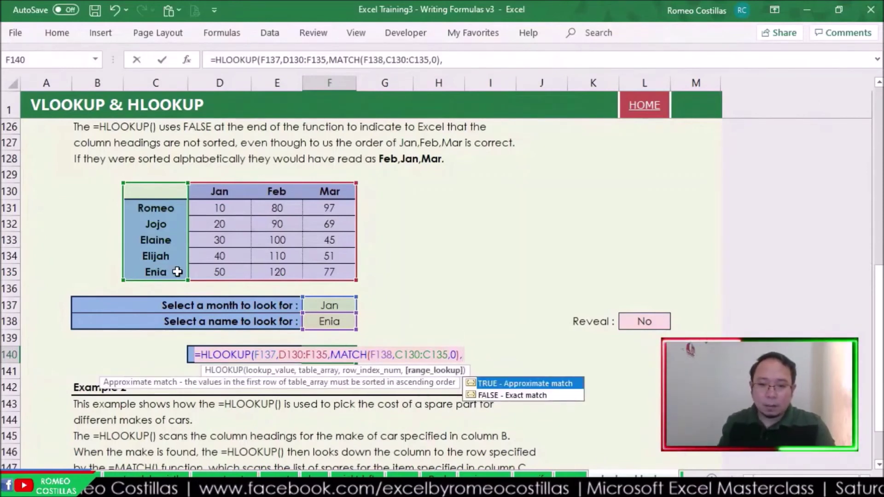
{"action": "double_click", "coordinate": [550, 396]}
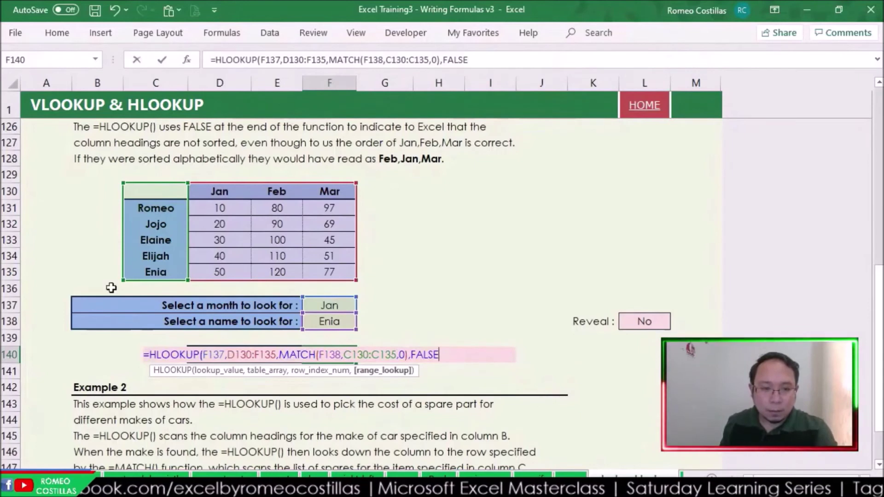
{"action": "key", "text": "Return"}
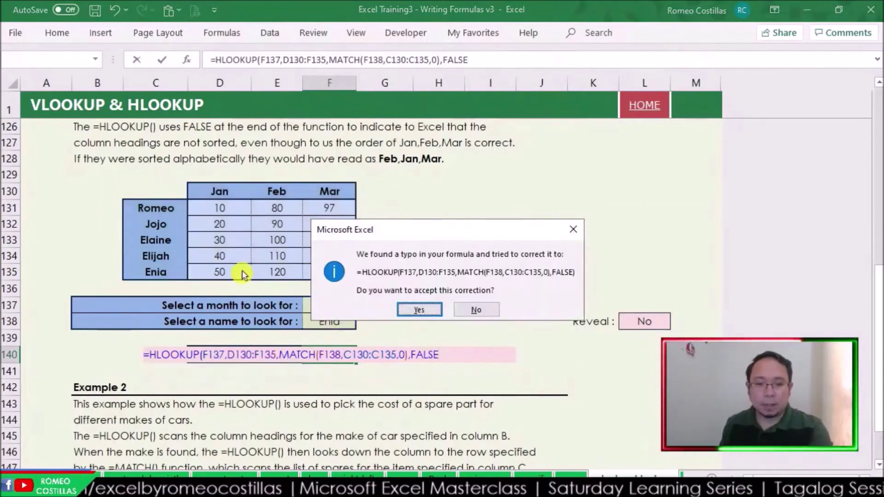
{"action": "left_click", "coordinate": [414, 304]}
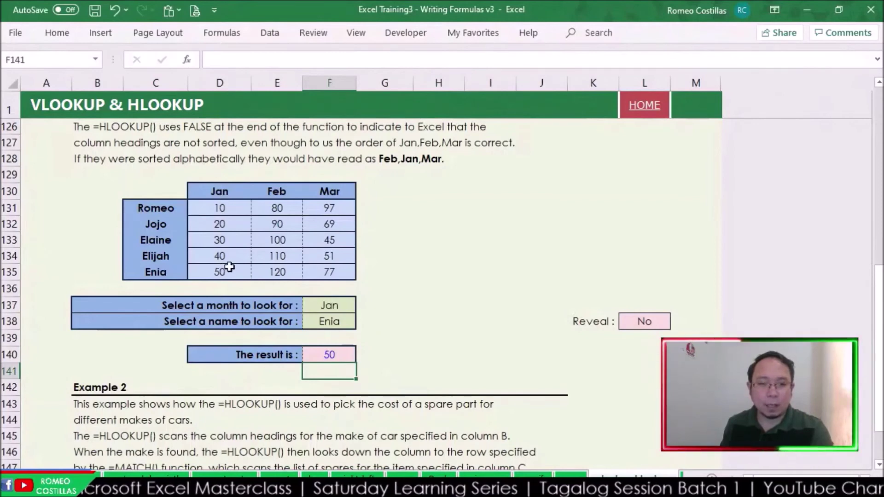
- Change Example 1's inputs to month Feb and a different name to test F140
{"action": "left_click", "coordinate": [345, 303]}
{"action": "left_click", "coordinate": [361, 306]}
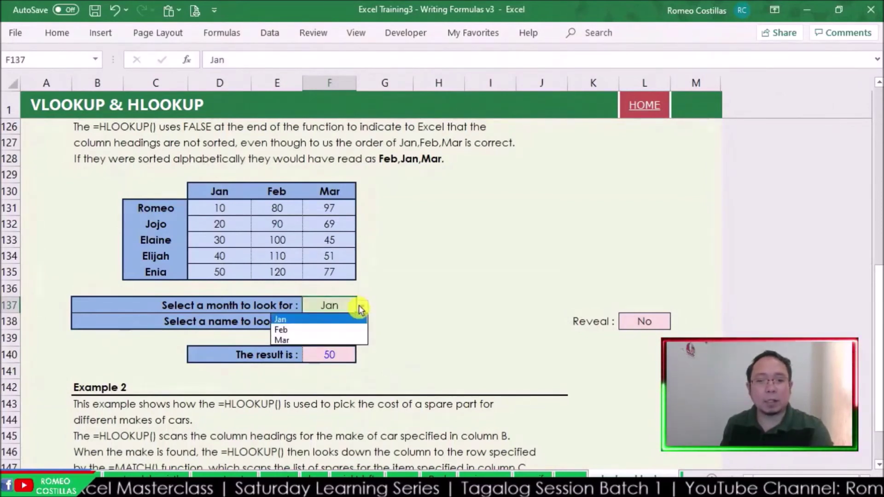
{"action": "left_click", "coordinate": [350, 332]}
{"action": "left_click", "coordinate": [329, 321]}
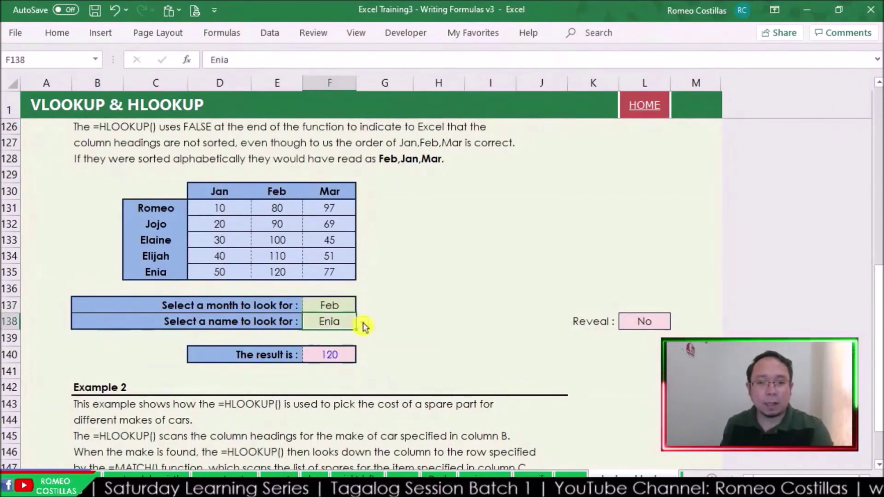
{"action": "left_click", "coordinate": [360, 324]}
{"action": "left_click", "coordinate": [343, 346]}
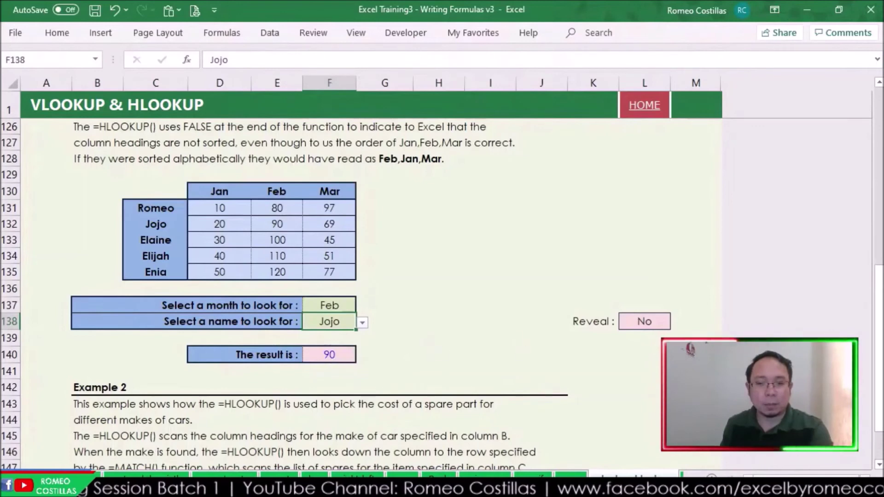
- Set Example 1's Reveal to Yes to display the F140 formula
{"action": "left_click", "coordinate": [630, 313]}
{"action": "left_click", "coordinate": [676, 322]}
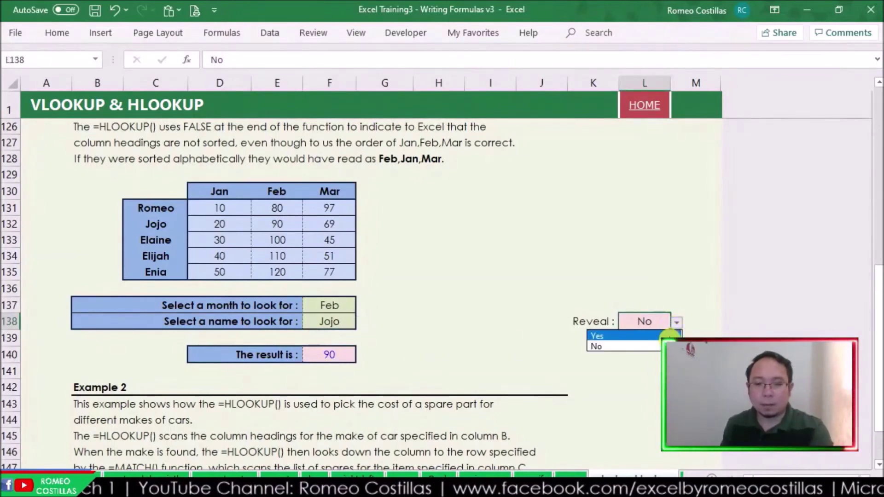
{"action": "left_click", "coordinate": [603, 336]}
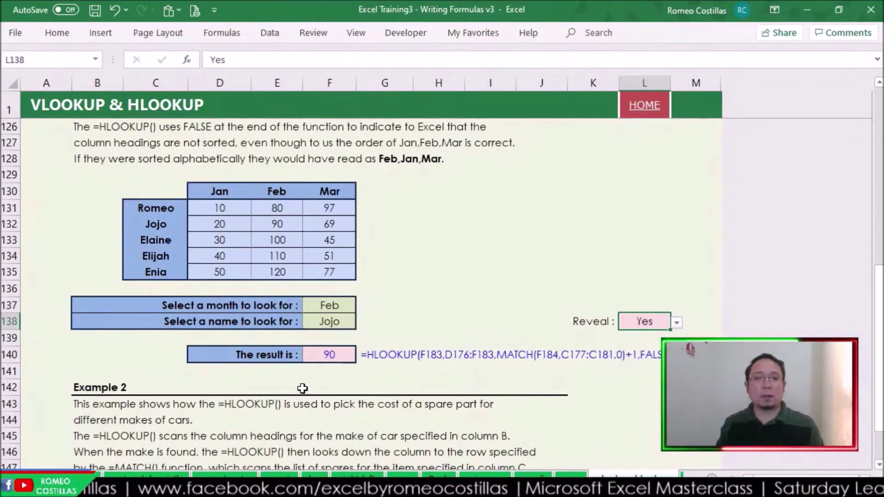
{"action": "scroll", "coordinate": [438, 368], "scroll_direction": "down", "scroll_amount": 2}
- Begin D154's formula as =HLOOKUP(B154,$G$154:$I$159, with an absolute price table
{"action": "scroll", "coordinate": [437, 369], "scroll_direction": "down", "scroll_amount": 2}
{"action": "scroll", "coordinate": [438, 364], "scroll_direction": "down", "scroll_amount": 4}
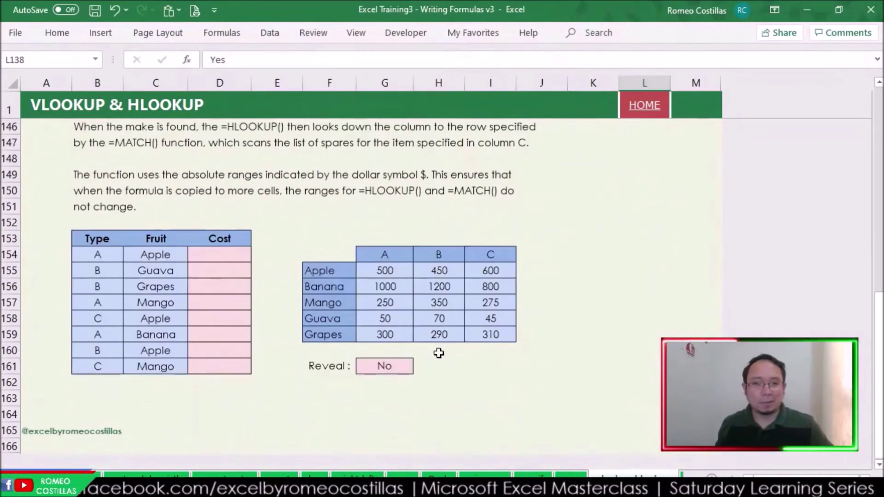
{"action": "scroll", "coordinate": [436, 345], "scroll_direction": "up", "scroll_amount": 4}
{"action": "scroll", "coordinate": [437, 343], "scroll_direction": "down", "scroll_amount": 5}
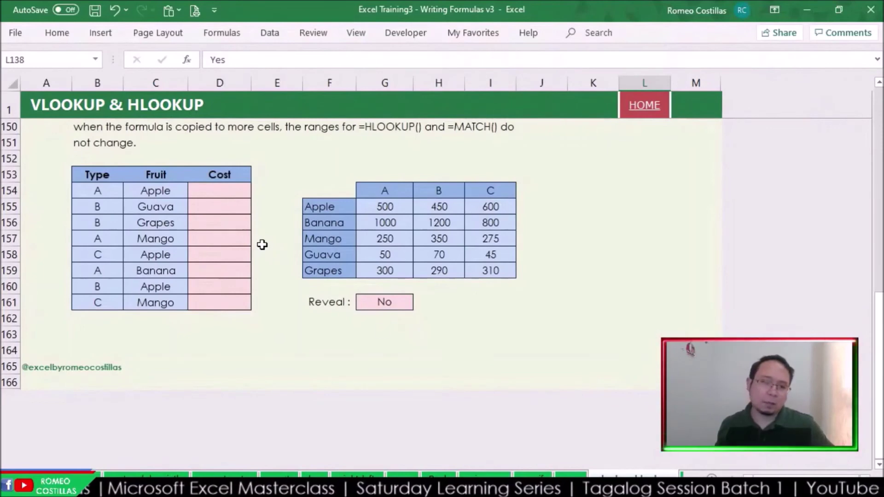
{"action": "scroll", "coordinate": [437, 352], "scroll_direction": "down", "scroll_amount": 1}
{"action": "scroll", "coordinate": [437, 351], "scroll_direction": "up", "scroll_amount": 4}
{"action": "left_click", "coordinate": [217, 318]}
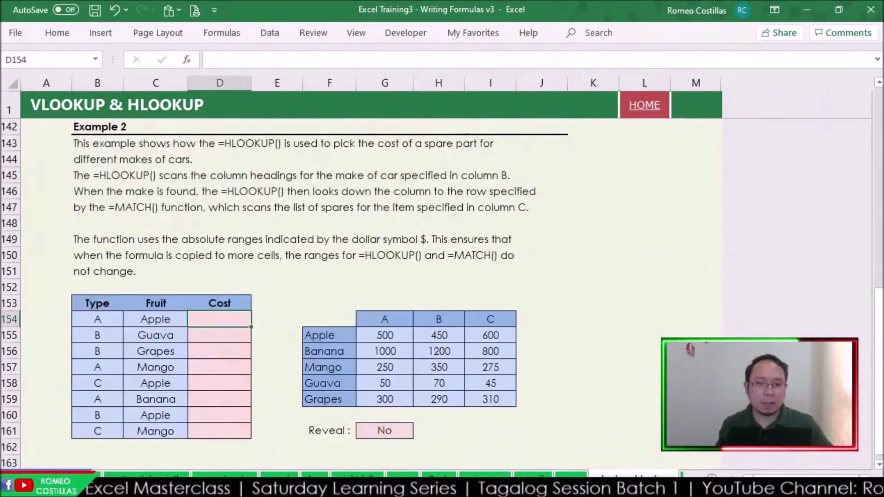
{"action": "type", "text": "="}
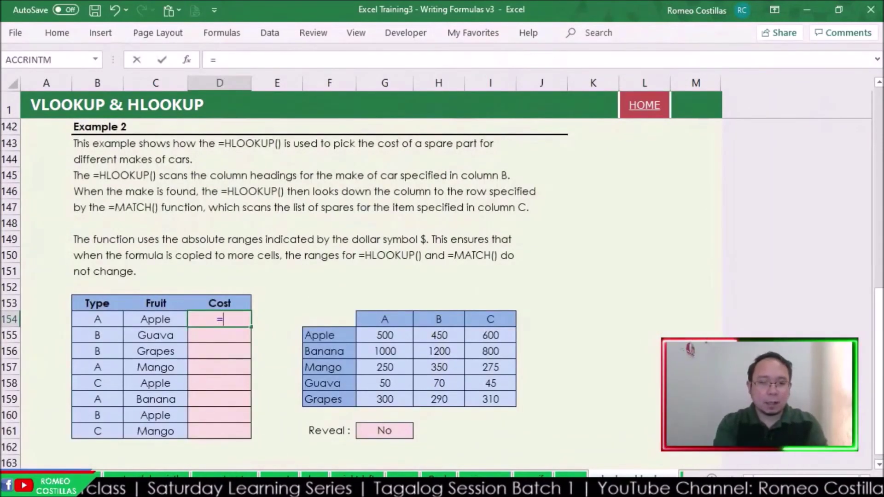
{"action": "type", "text": "hlo"}
{"action": "key", "text": "Tab"}
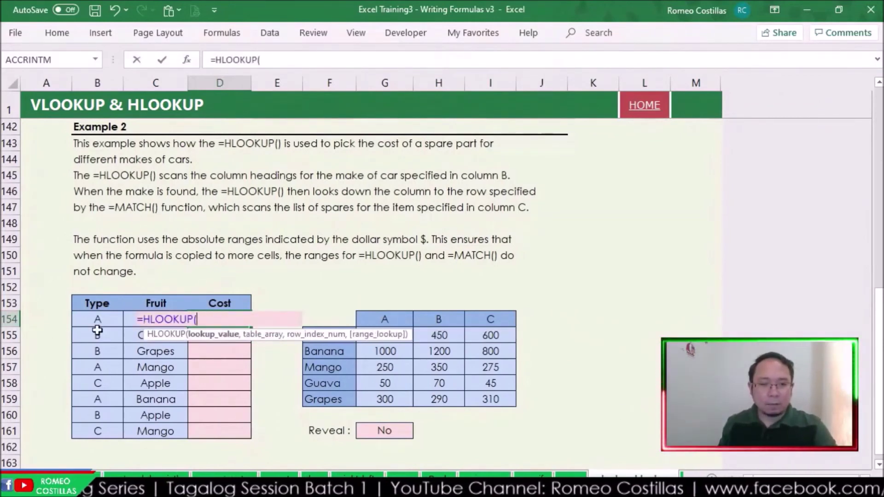
{"action": "left_click", "coordinate": [101, 317]}
{"action": "type", "text": ","}
{"action": "left_click_drag", "start_coordinate": [386, 319], "coordinate": [483, 392]}
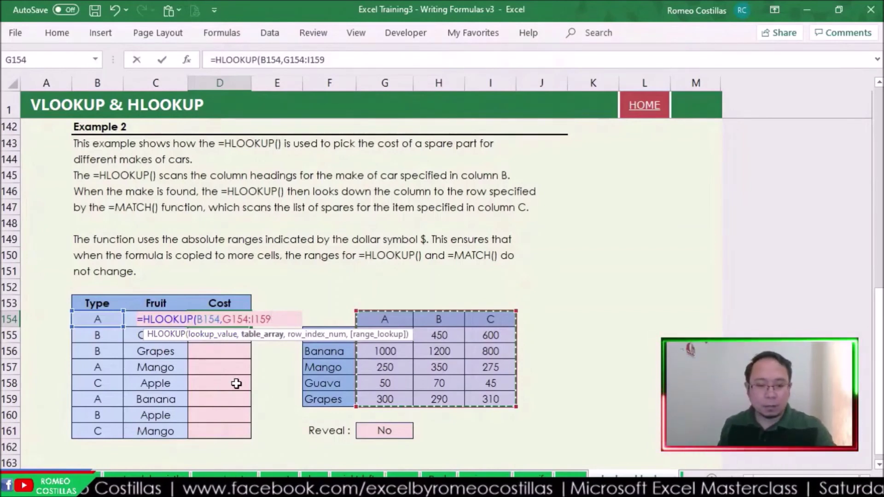
{"action": "key", "text": "F4"}
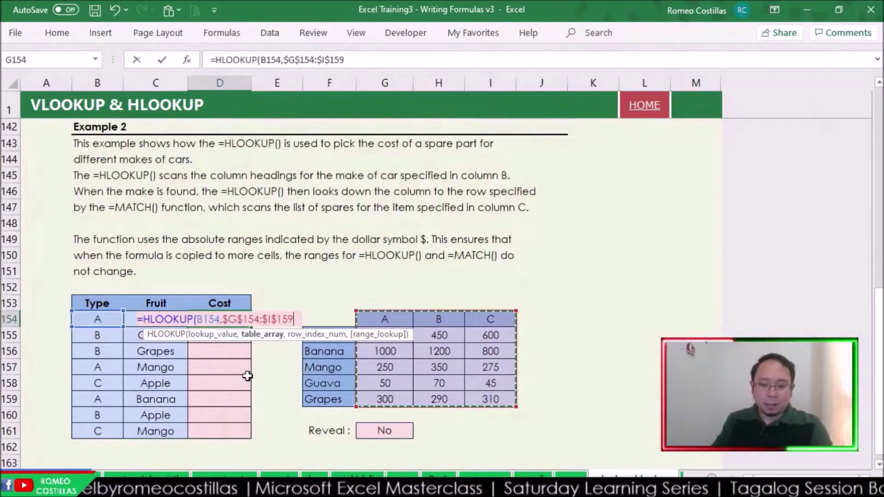
- Add MATCH(C154,$F$154:$F$159,0) and FALSE, then enter it so D154 shows PHP 500
{"action": "type", "text": ","}
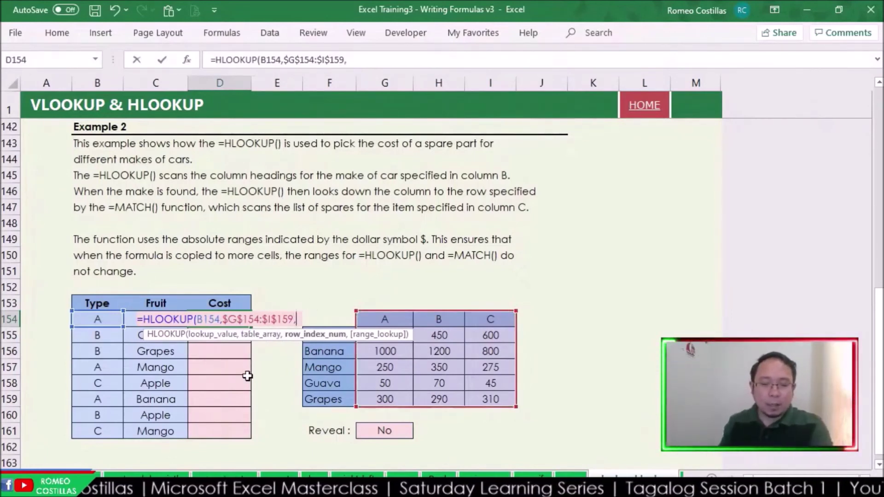
{"action": "type", "text": "mat"}
{"action": "key", "text": "Tab"}
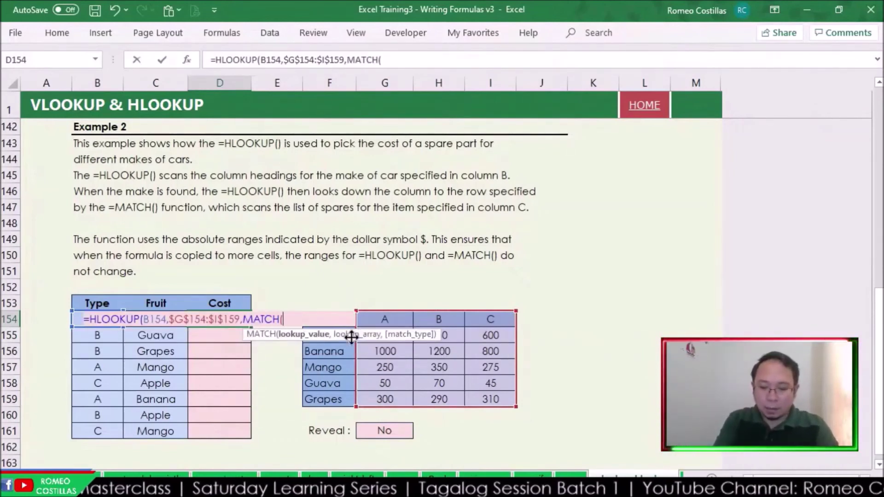
{"action": "key", "text": "Left"}
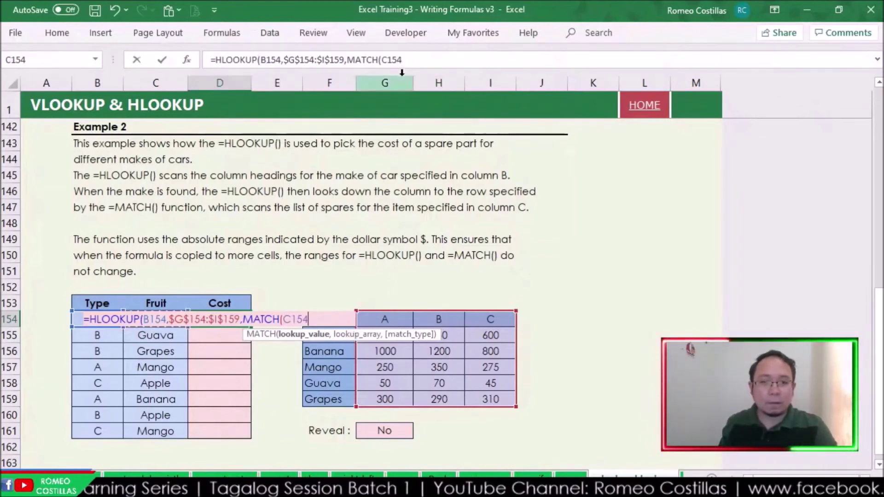
{"action": "type", "text": ","}
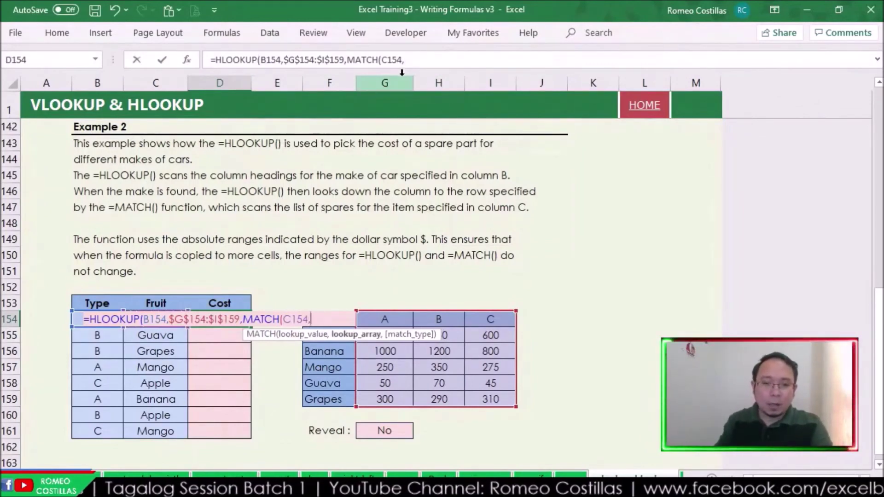
{"action": "left_click", "coordinate": [330, 305]}
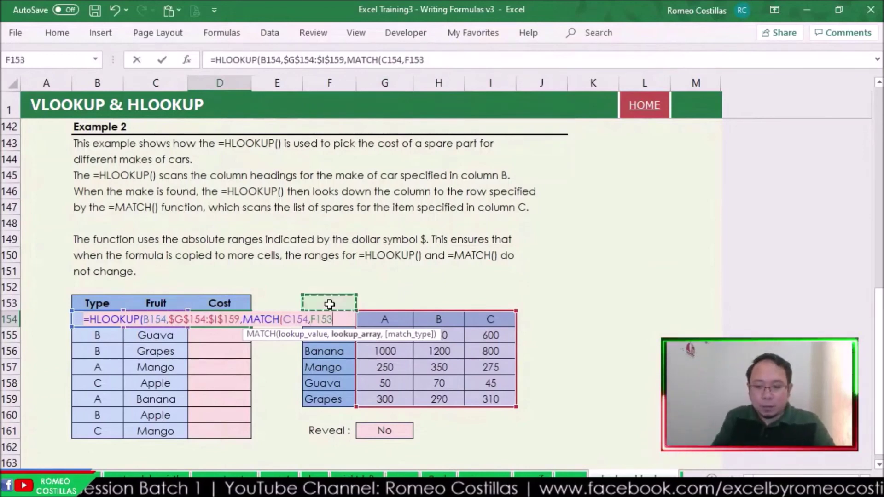
{"action": "key", "text": "Down"}
{"action": "key", "text": "shift+Down"}
{"action": "key", "text": "shift+Down"}
{"action": "key", "text": "shift+Down"}
{"action": "key", "text": "shift+Down"}
{"action": "key", "text": "shift+Down"}
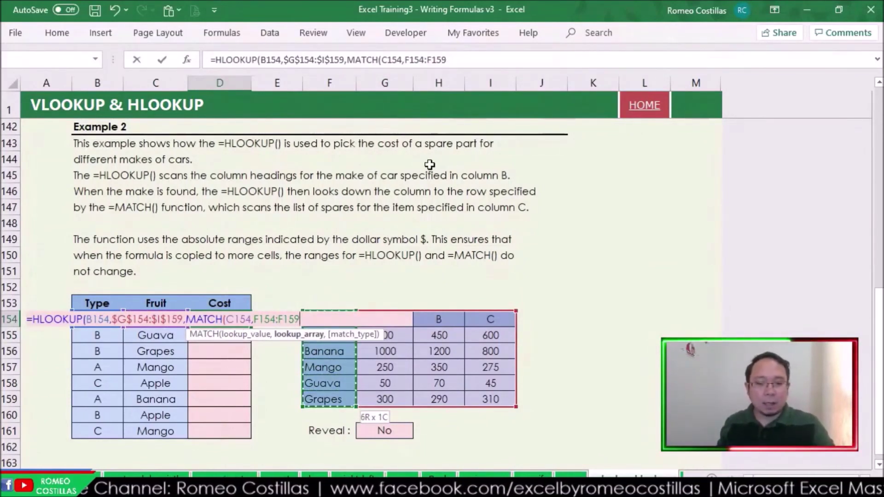
{"action": "key", "text": "F4"}
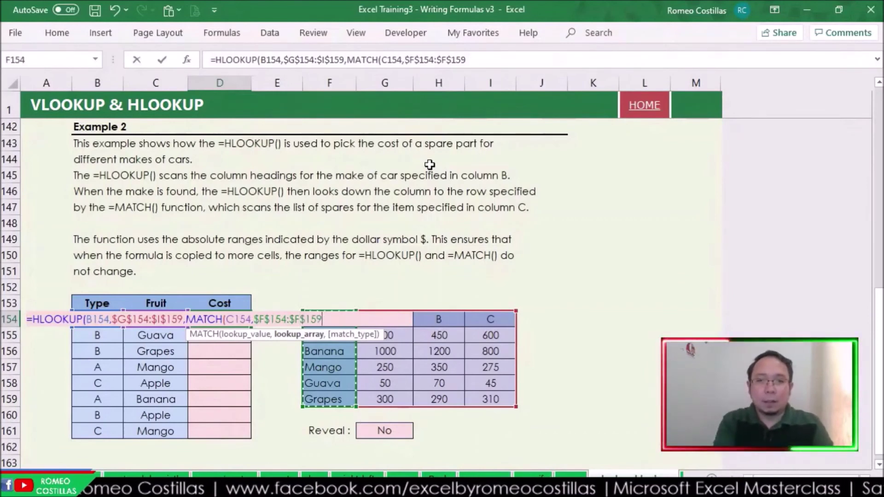
{"action": "type", "text": ","}
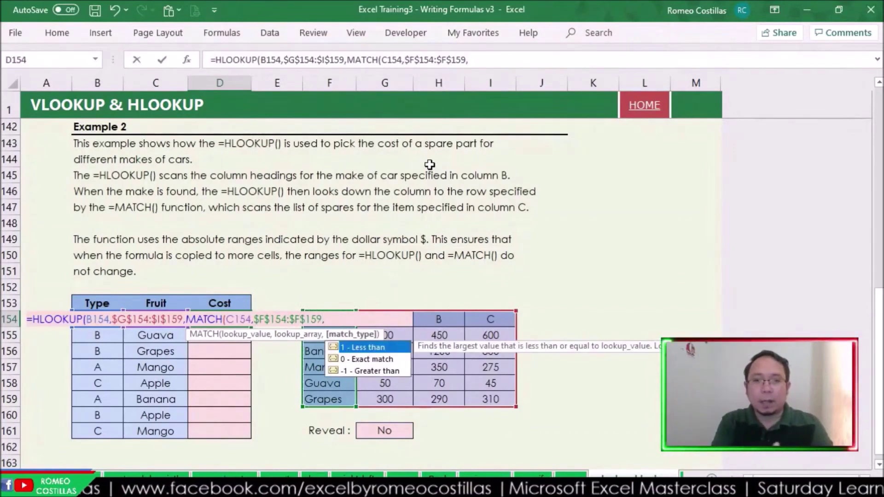
{"action": "type", "text": "0),"}
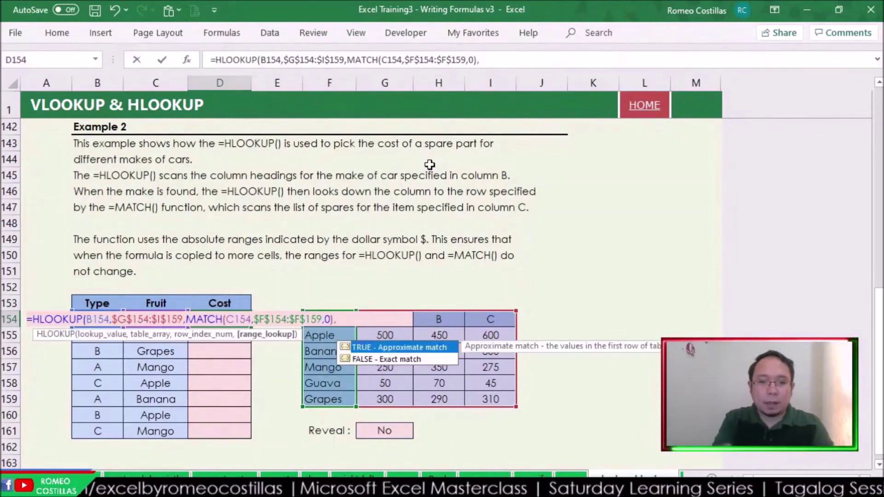
{"action": "double_click", "coordinate": [409, 364]}
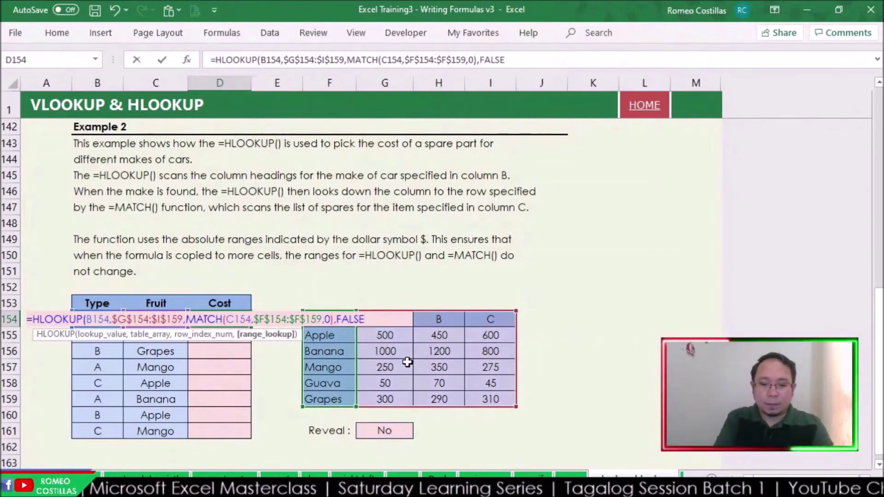
{"action": "type", "text": ")"}
{"action": "key", "text": "Return"}
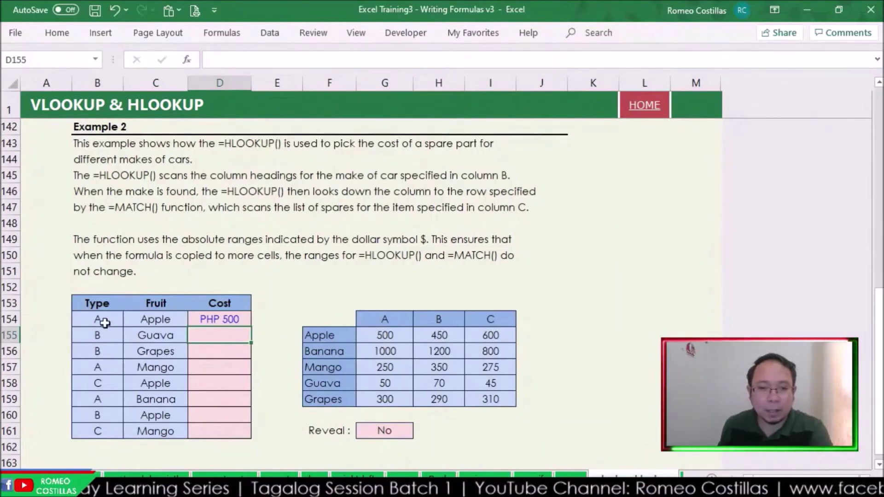
- Fill D154's formula down to D161, highlighting the type A Mango and type B Apple rows
{"action": "left_click", "coordinate": [227, 325]}
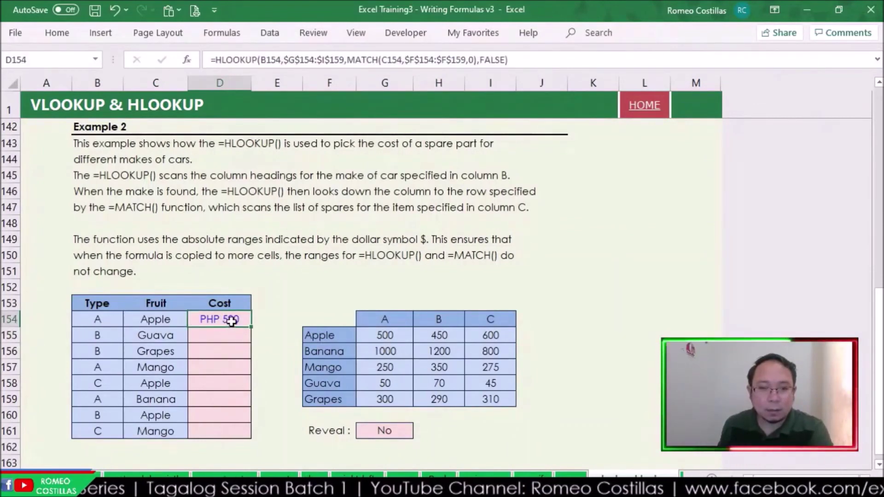
{"action": "left_click_drag", "start_coordinate": [250, 326], "coordinate": [245, 437]}
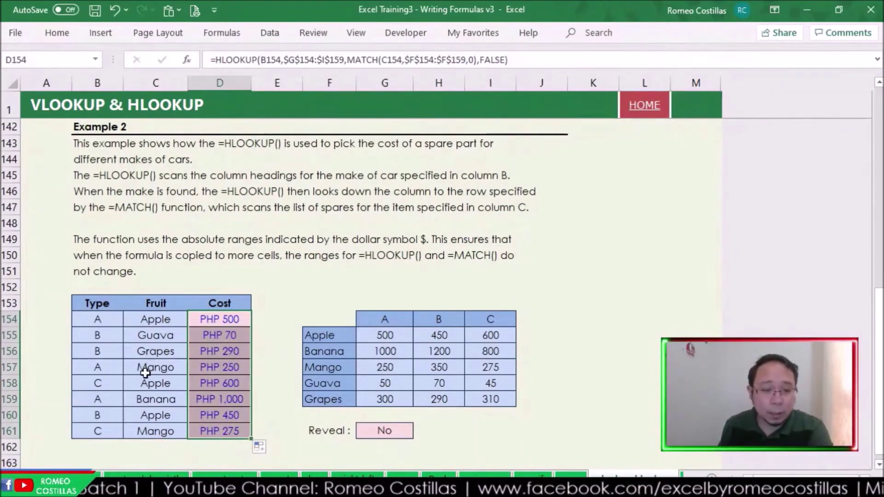
{"action": "left_click_drag", "start_coordinate": [98, 367], "coordinate": [134, 367]}
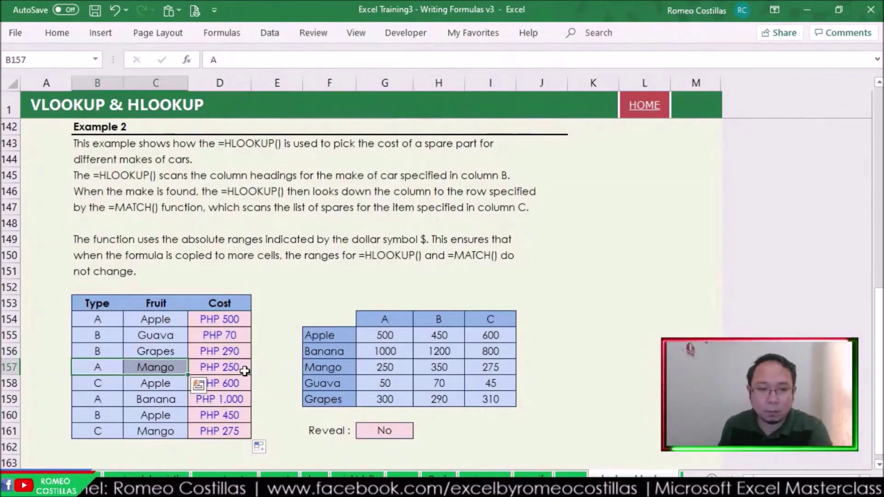
{"action": "left_click_drag", "start_coordinate": [101, 415], "coordinate": [154, 415]}
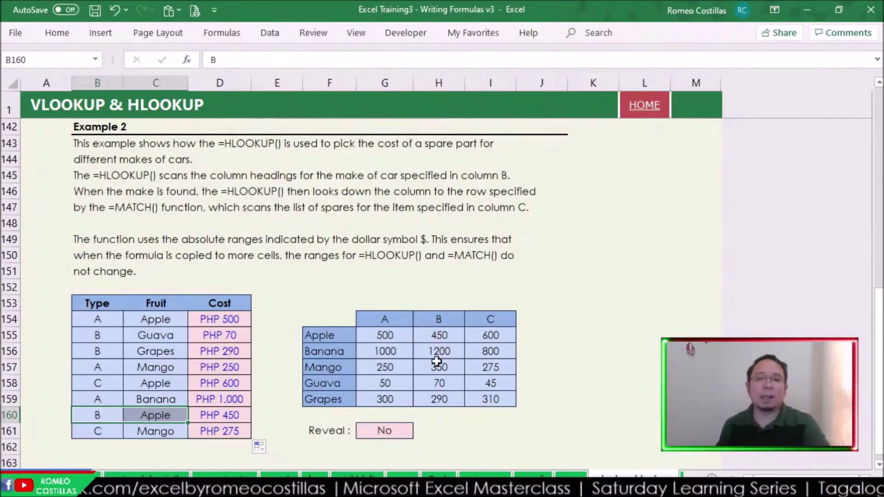
- Set Example 2's Reveal to Yes, check D154's formula, and scroll back up
{"action": "left_click", "coordinate": [394, 435]}
{"action": "left_click", "coordinate": [419, 431]}
{"action": "left_click", "coordinate": [391, 443]}
{"action": "scroll", "coordinate": [370, 392], "scroll_direction": "down", "scroll_amount": 1}
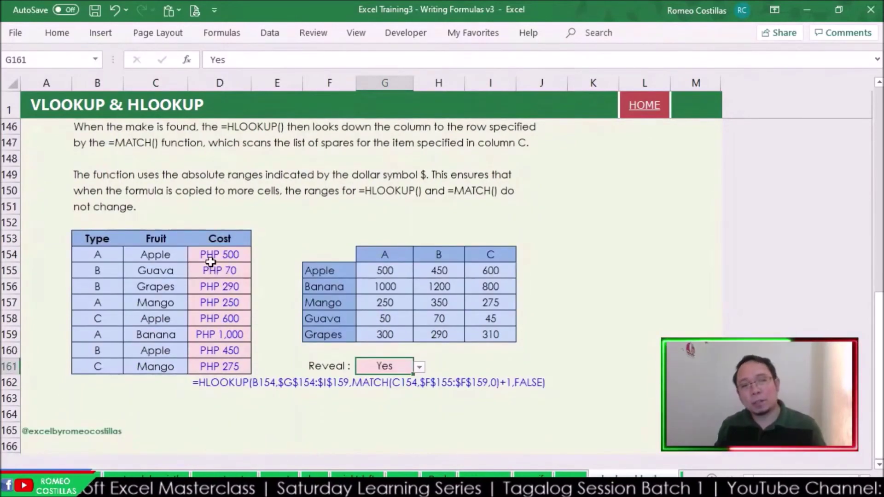
{"action": "left_click", "coordinate": [214, 247]}
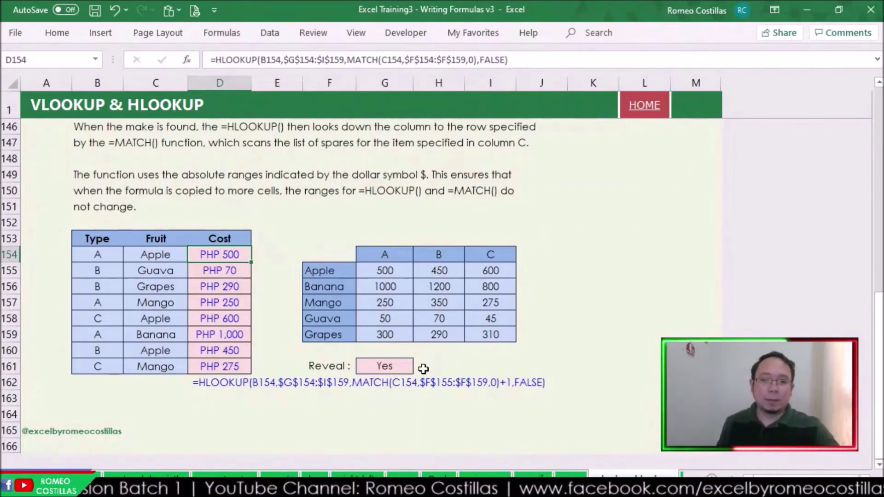
{"action": "scroll", "coordinate": [571, 413], "scroll_direction": "up", "scroll_amount": 16}
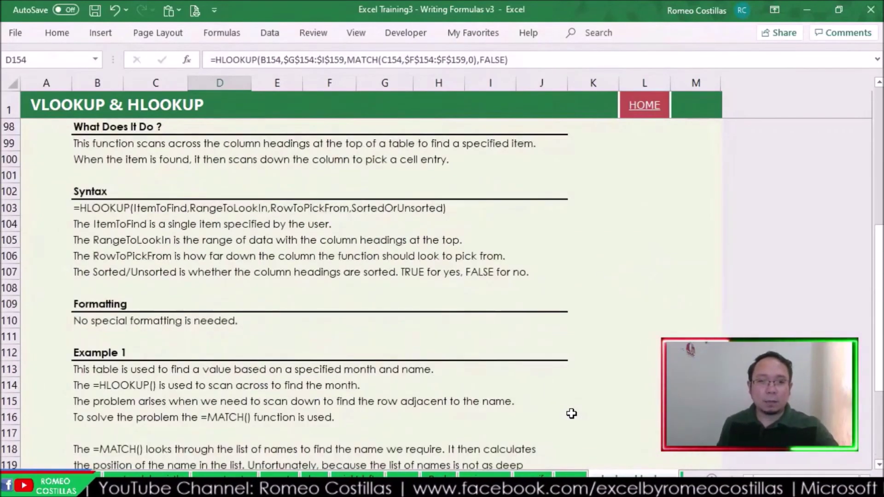